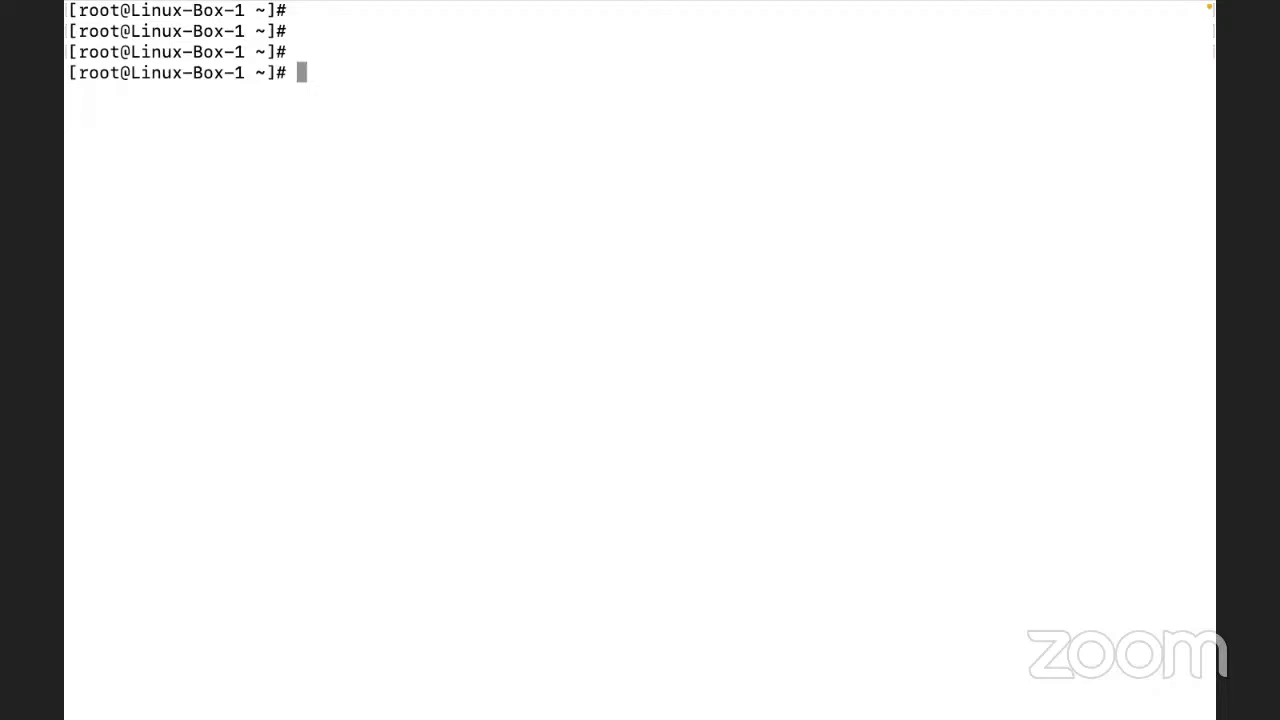
- List the block devices of the Linux server with lsblk and examine its disks and partitions
text(lsblk)
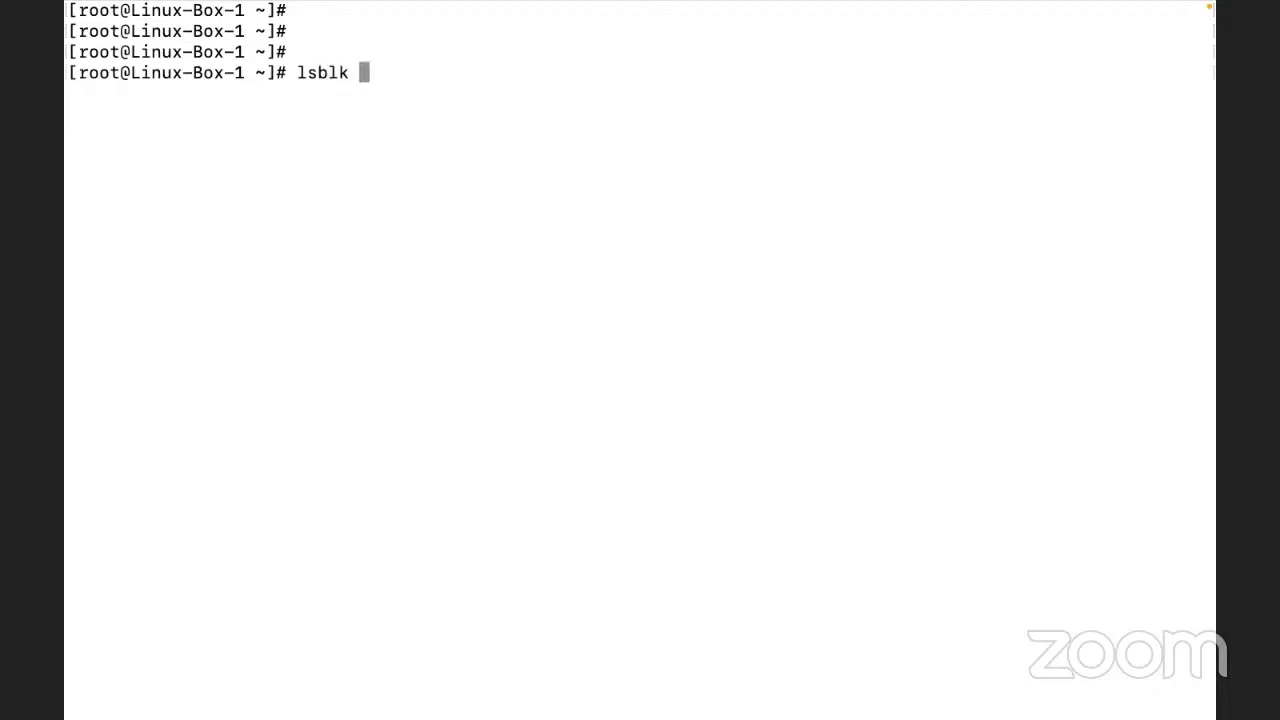
key(Return)
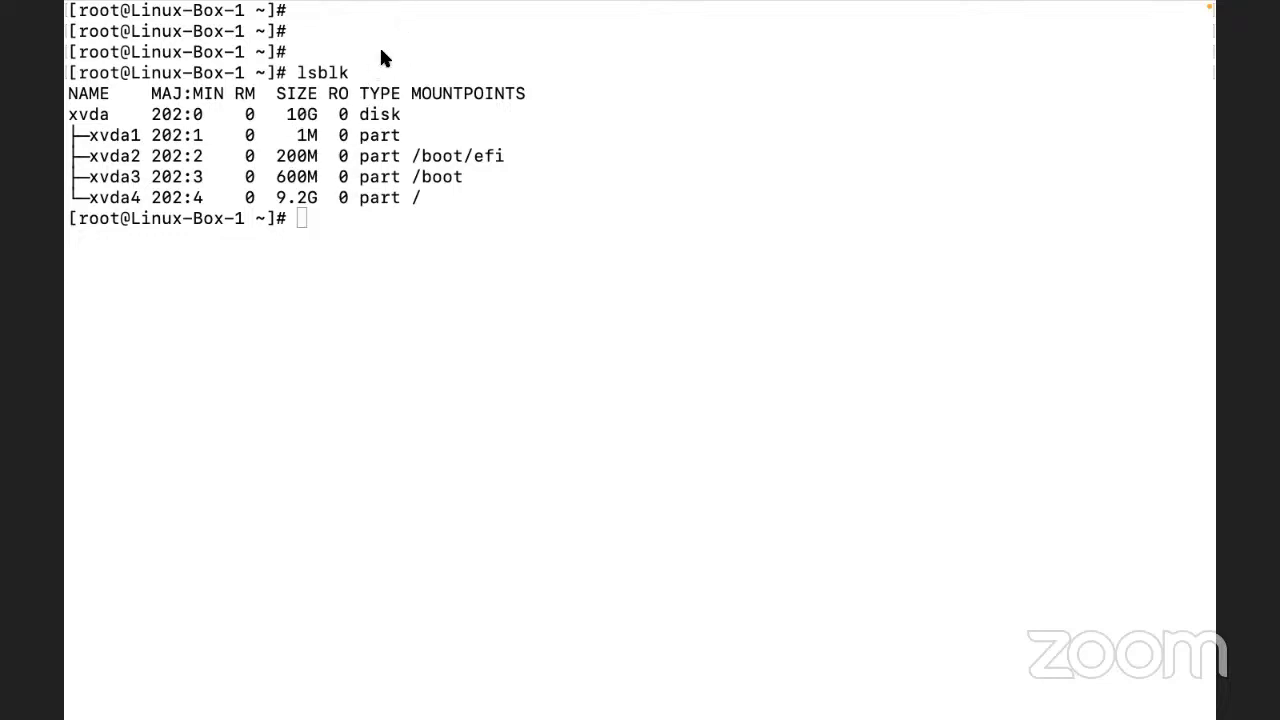
click(759, 353)
drag(297, 70, 366, 67)
click(362, 238)
- Switch to the AWS console in Chrome and review the details page of the Linux-Box-1 instance
key(ctrl+Left)
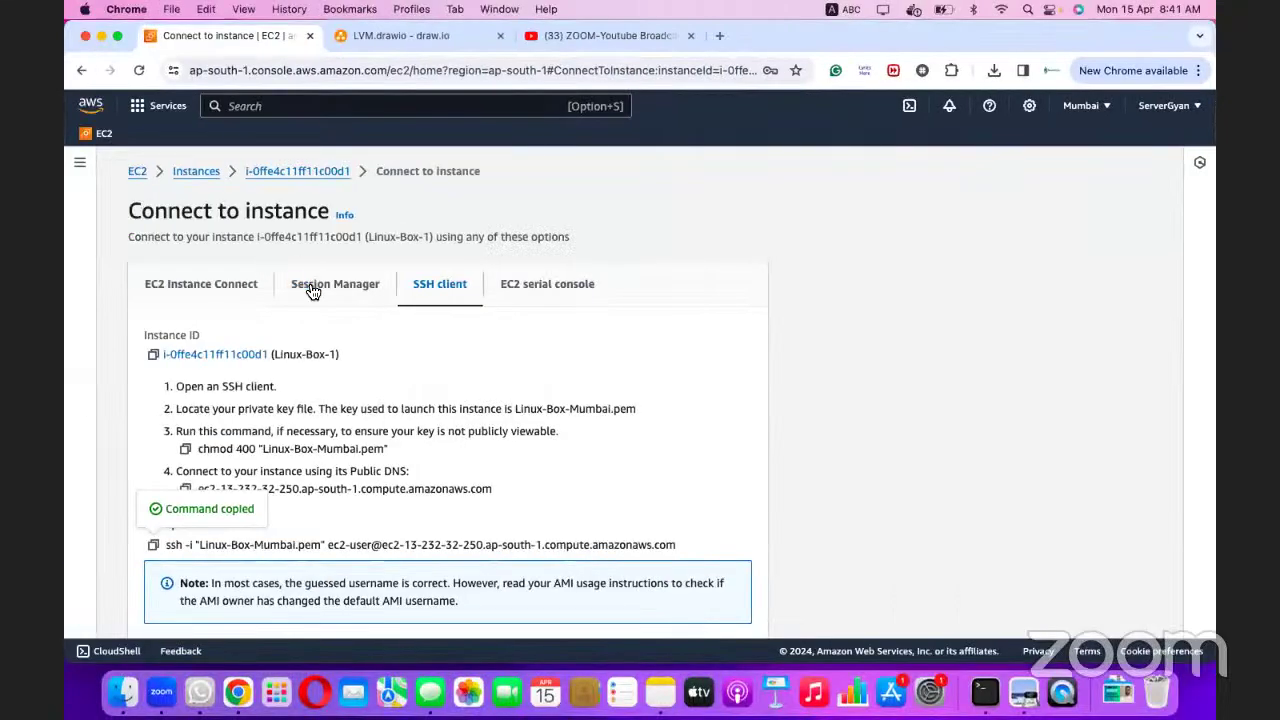
click(298, 174)
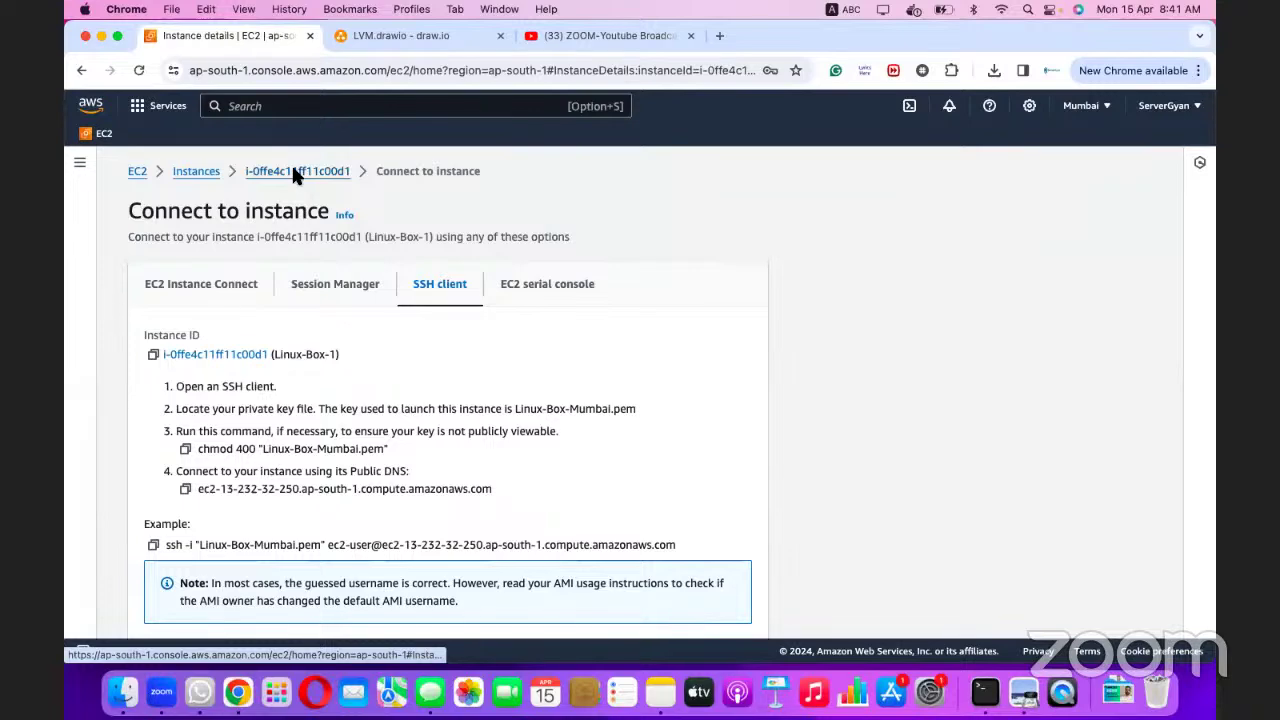
scroll(171, 508, down, 3)
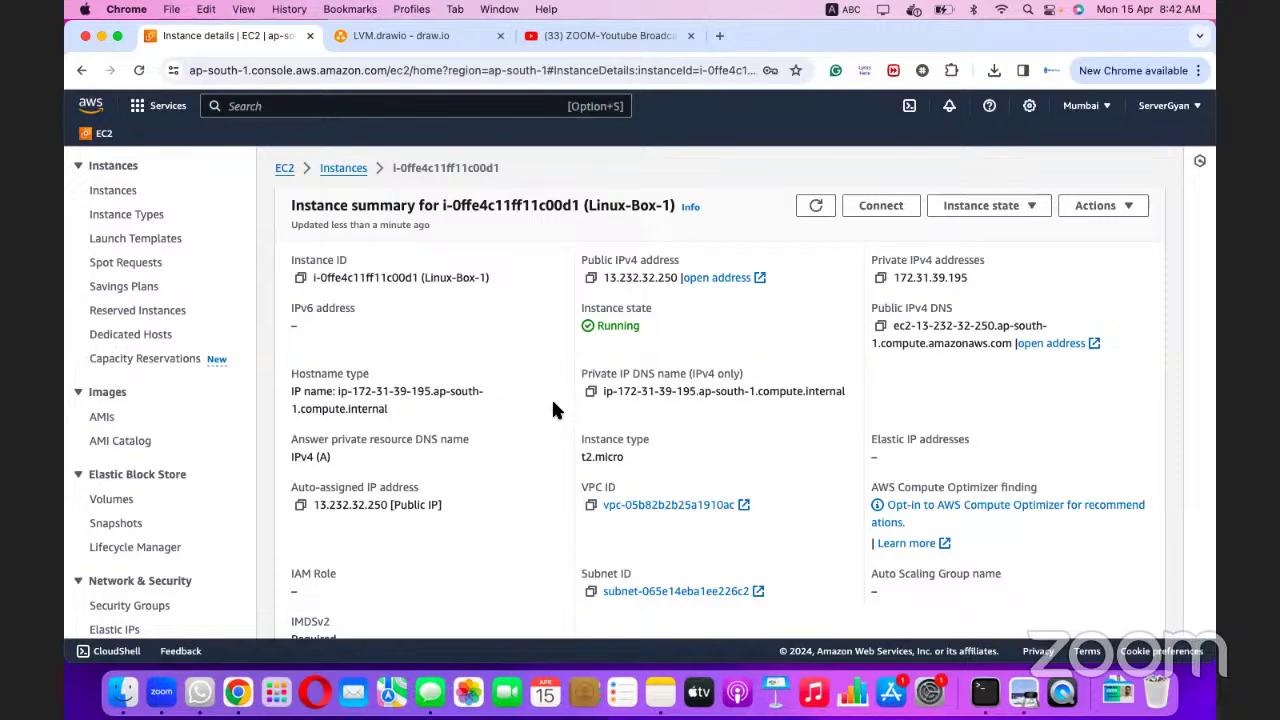
scroll(553, 403, down, 5)
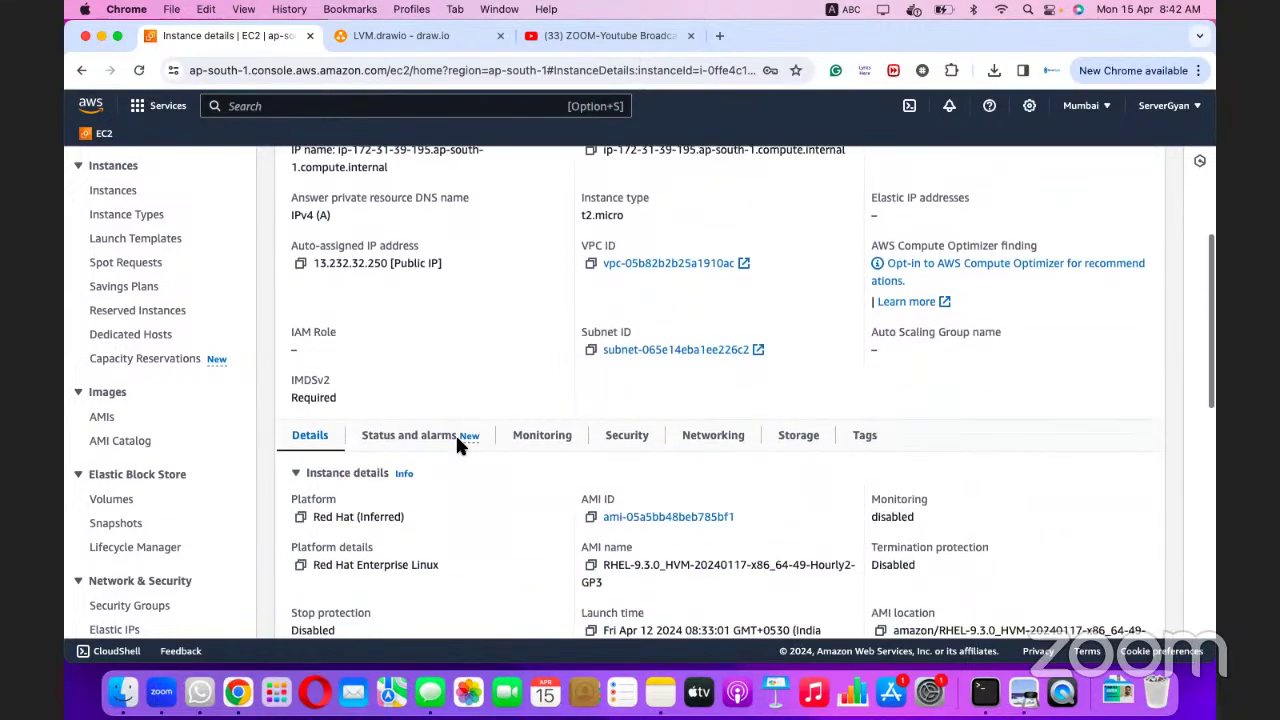
scroll(518, 490, down, 2)
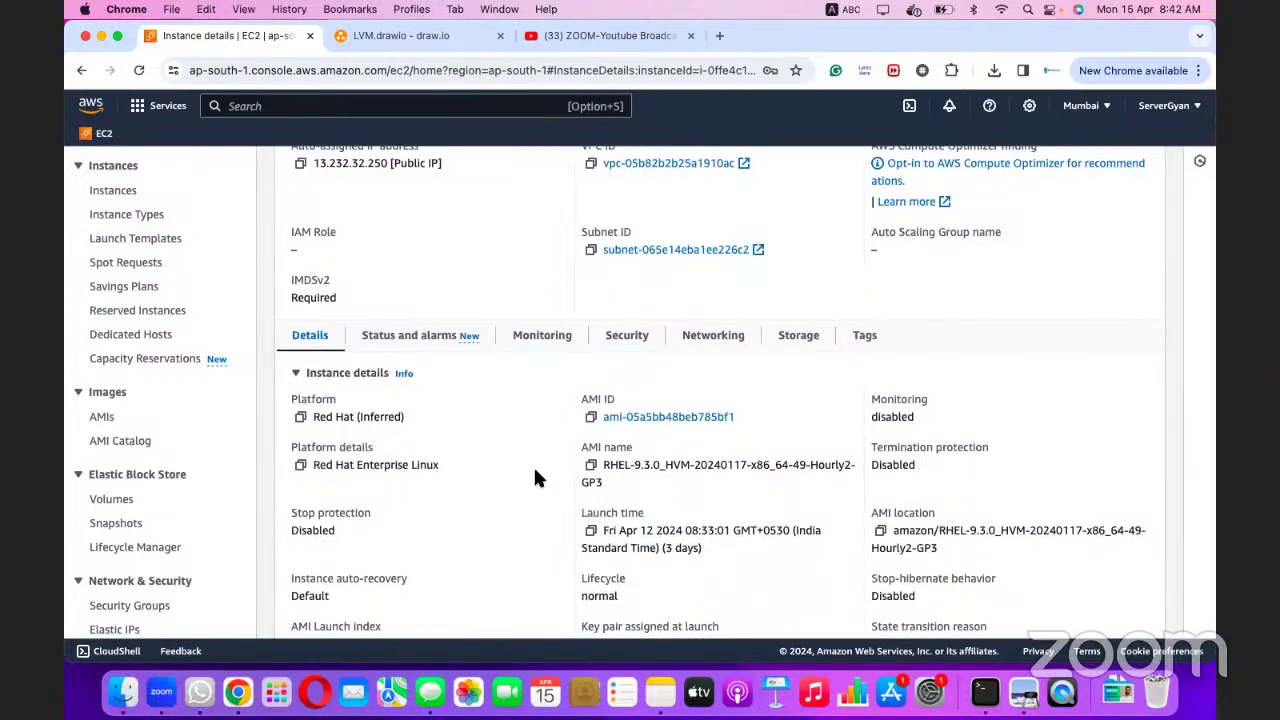
scroll(538, 484, up, 7)
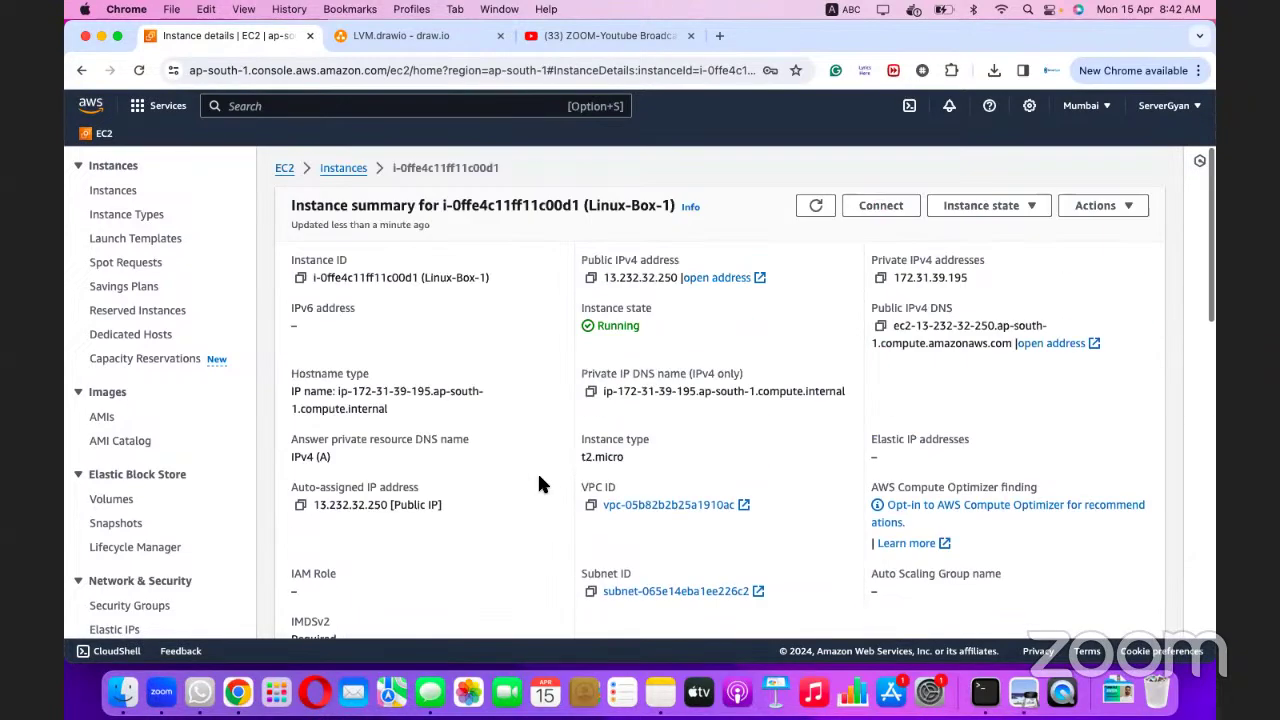
- Return to the list of instances and check the Availability Zone of Linux-Box-1
click(338, 167)
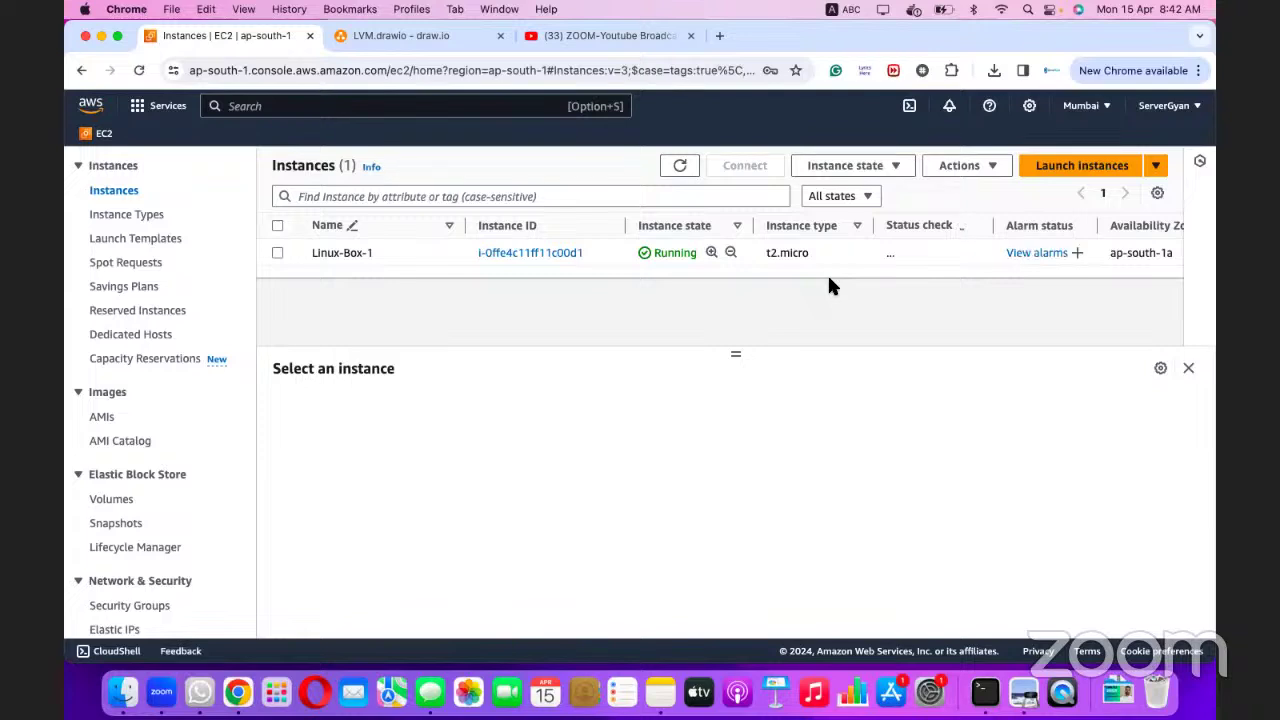
scroll(982, 252, right, 3)
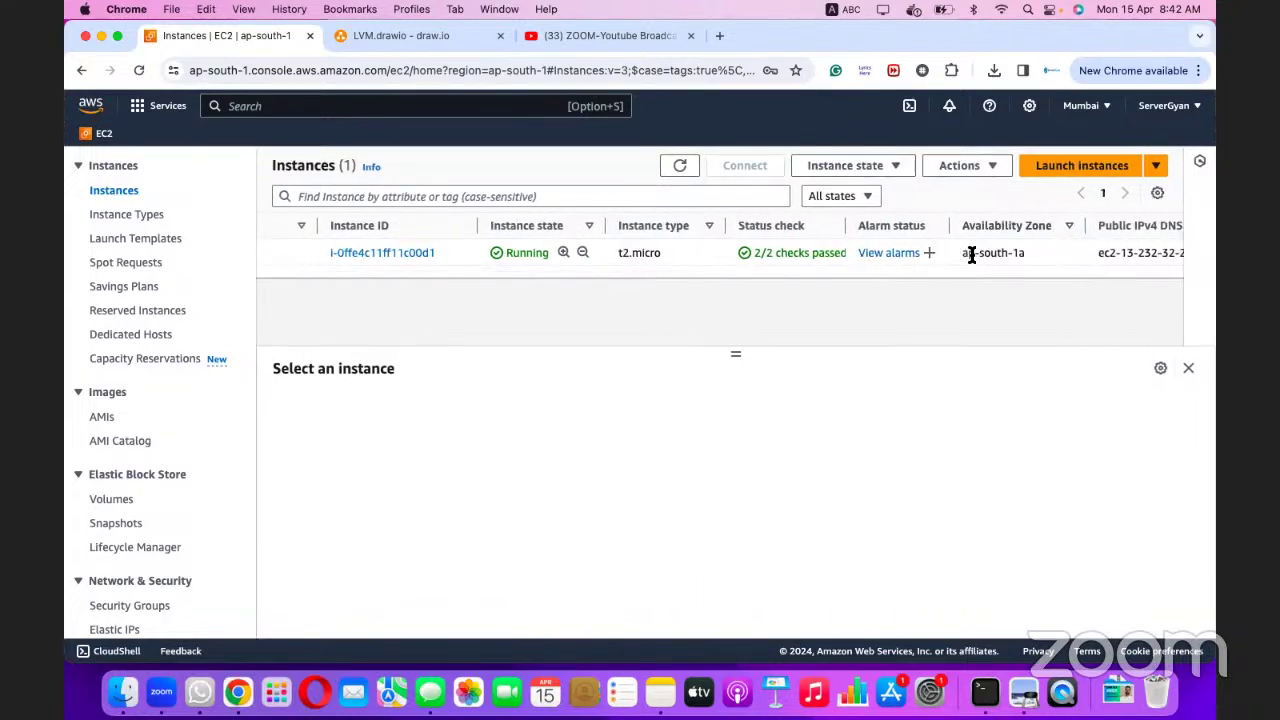
drag(962, 253, 1025, 260)
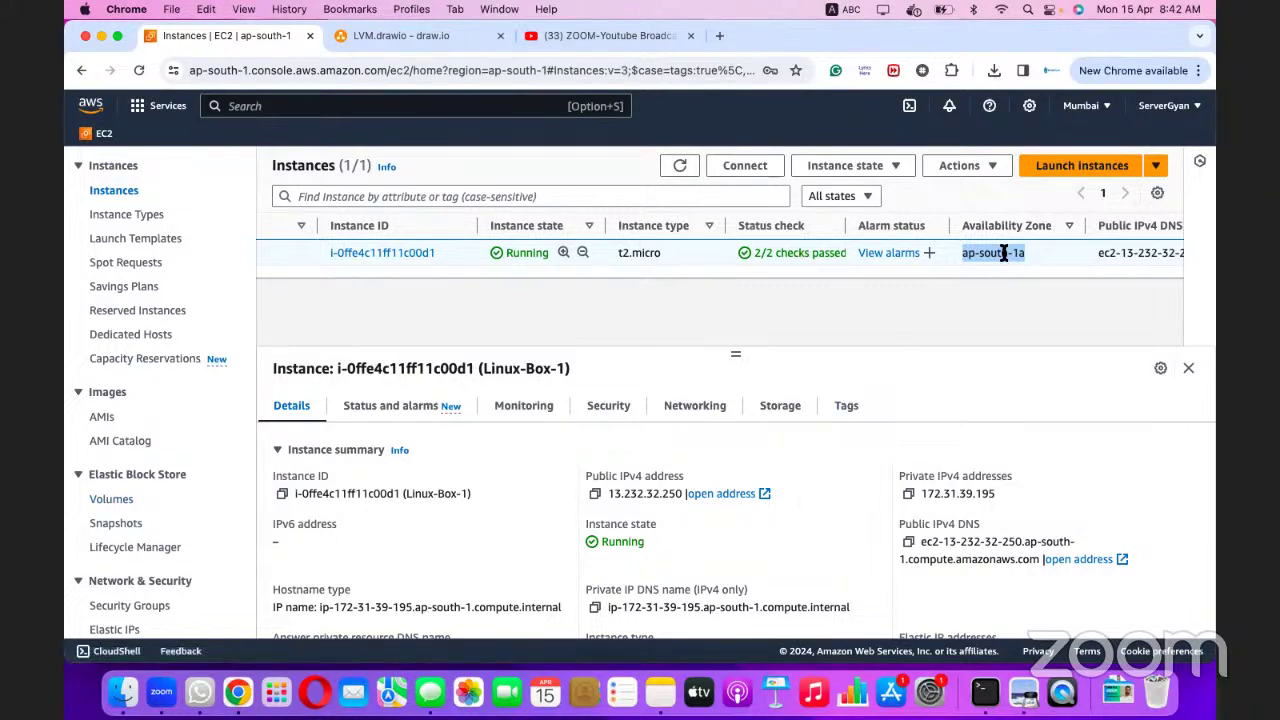
- Show the Elastic Block Store volumes and compare the existing volume's size, zone and state with the lsblk output in the terminal
click(117, 504)
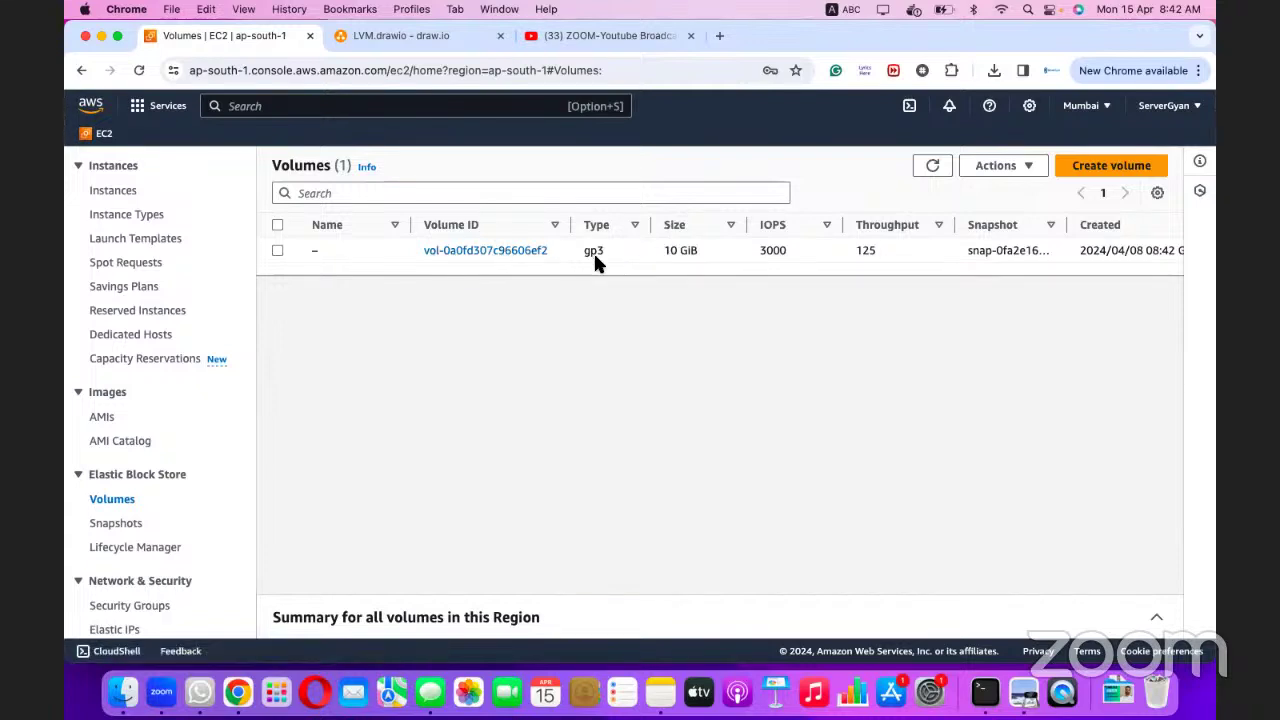
scroll(690, 254, right, 8)
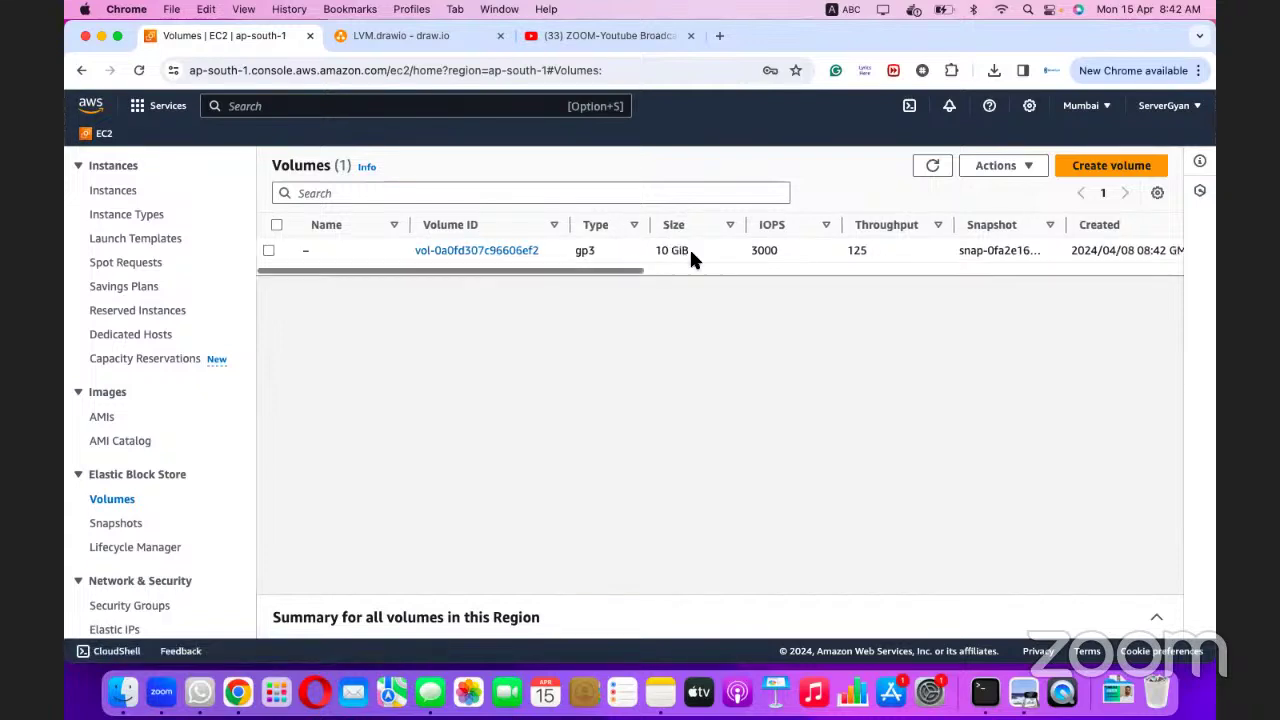
scroll(695, 260, right, 1)
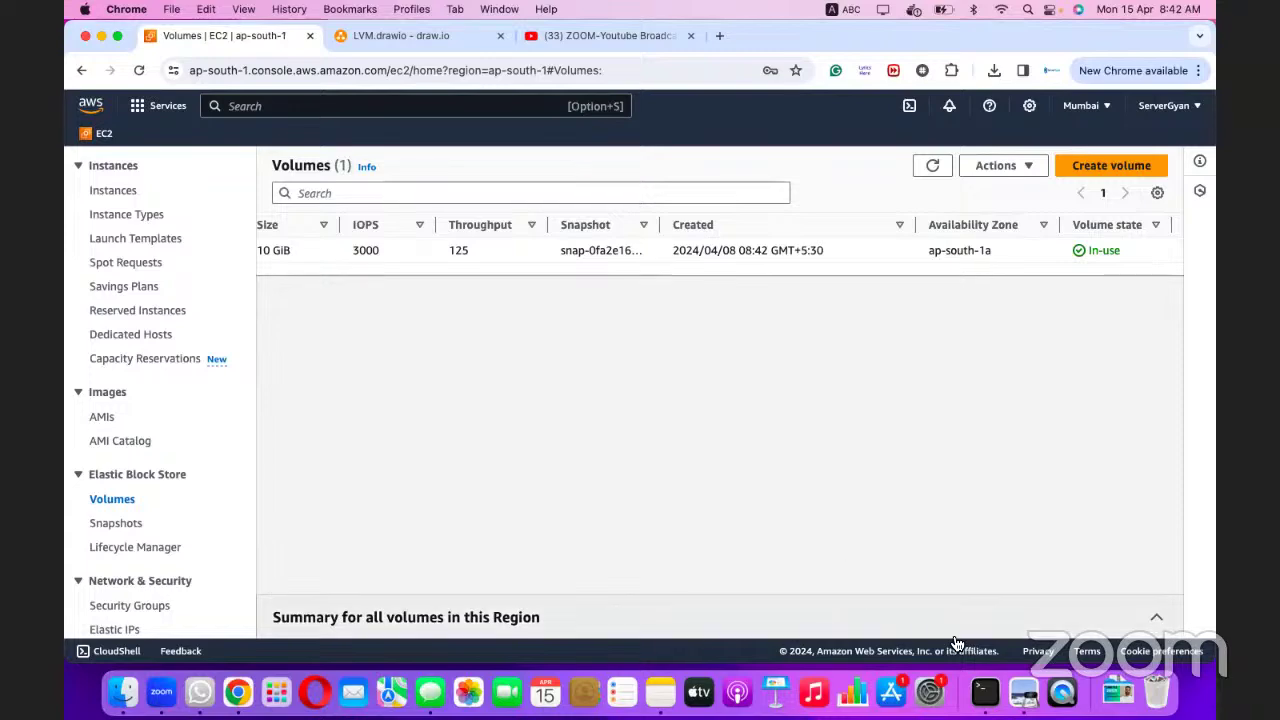
click(985, 692)
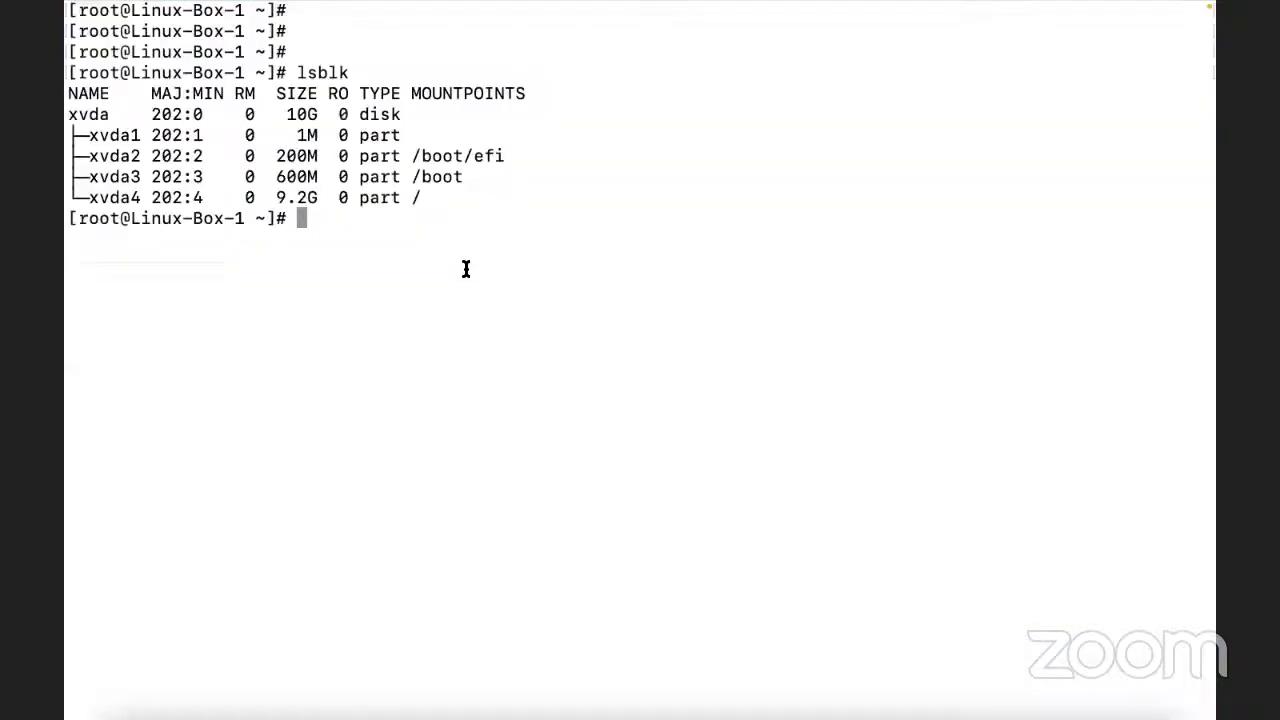
key(ctrl+Left)
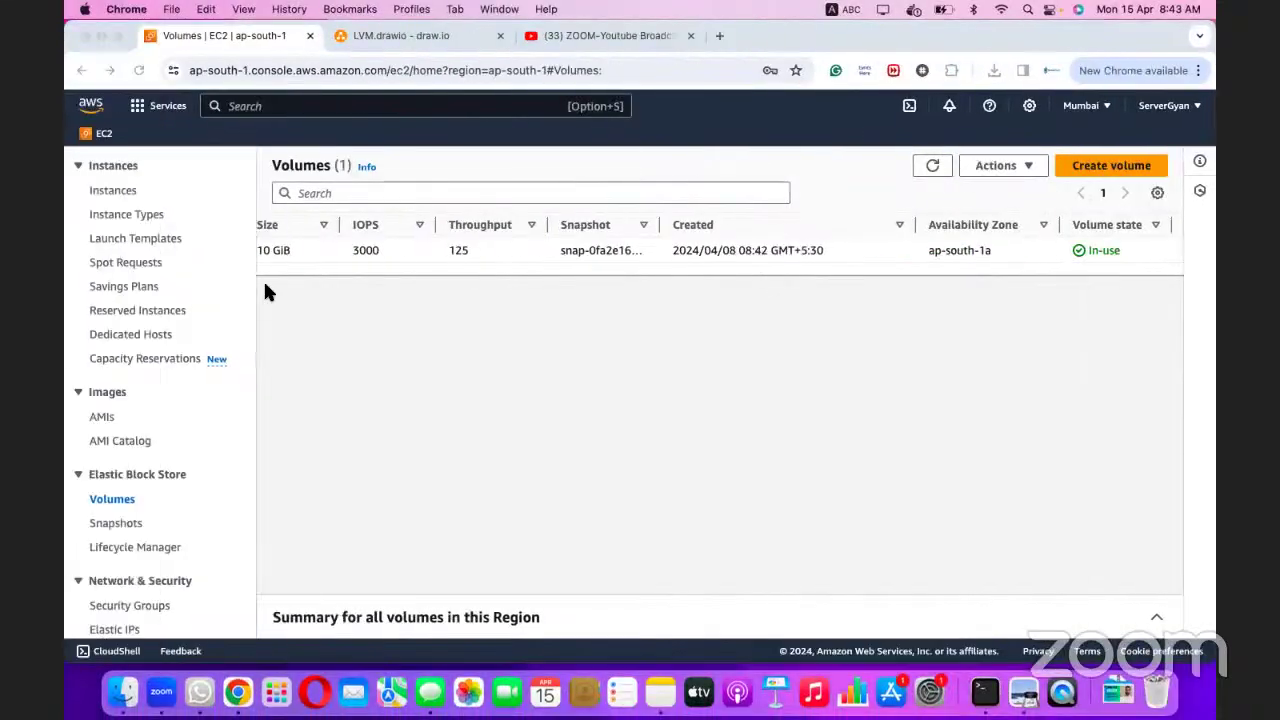
scroll(853, 228, left, 6)
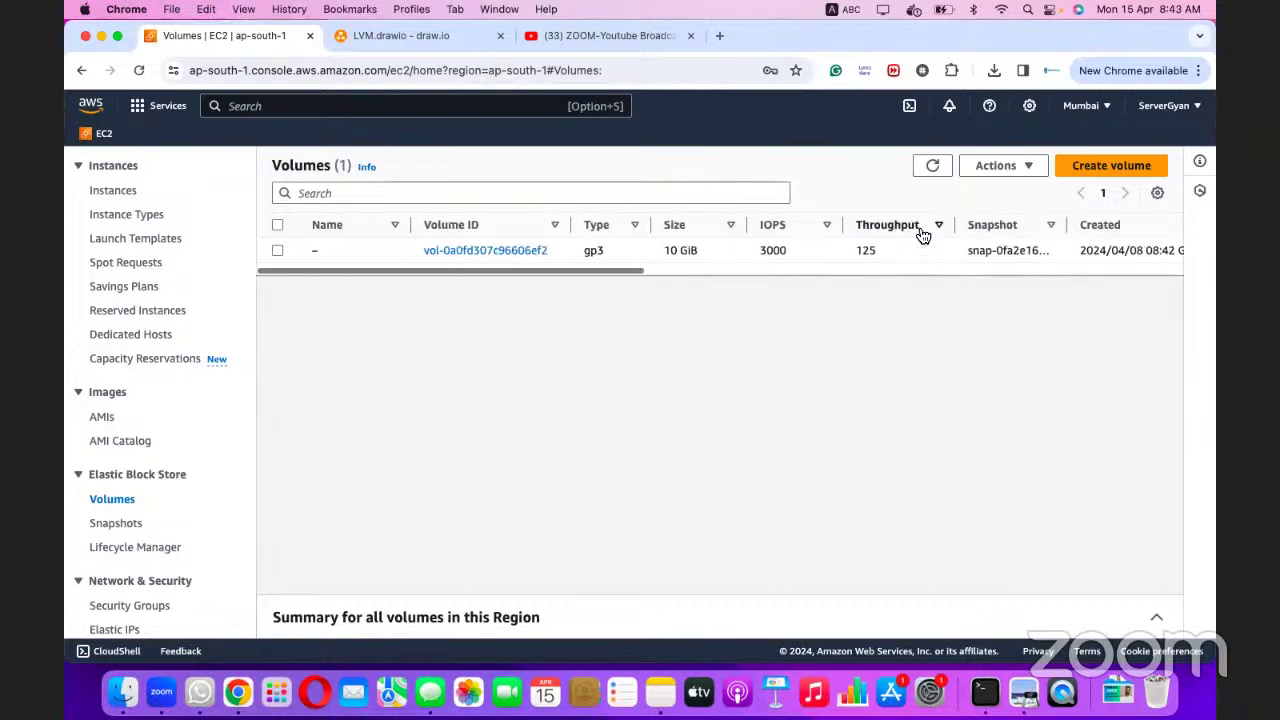
- Start a new EBS volume of type General Purpose SSD (gp3) and set its size to 10 GiB
click(1100, 170)
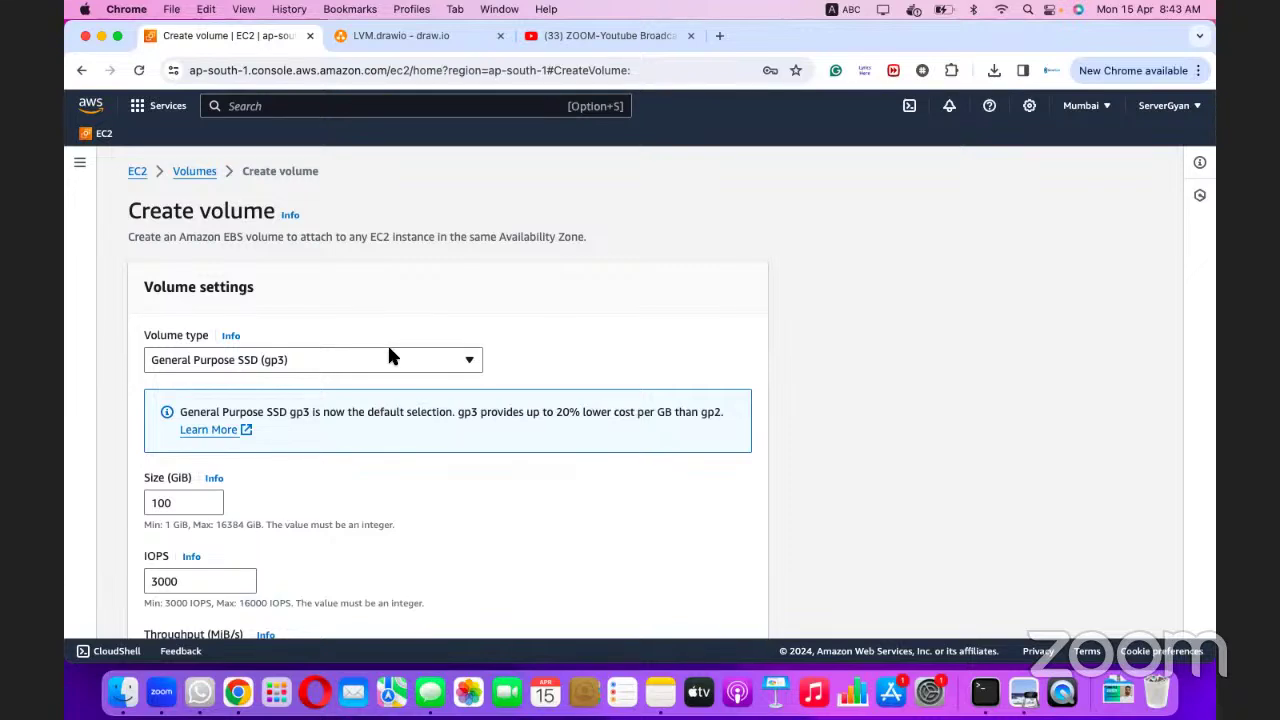
click(457, 366)
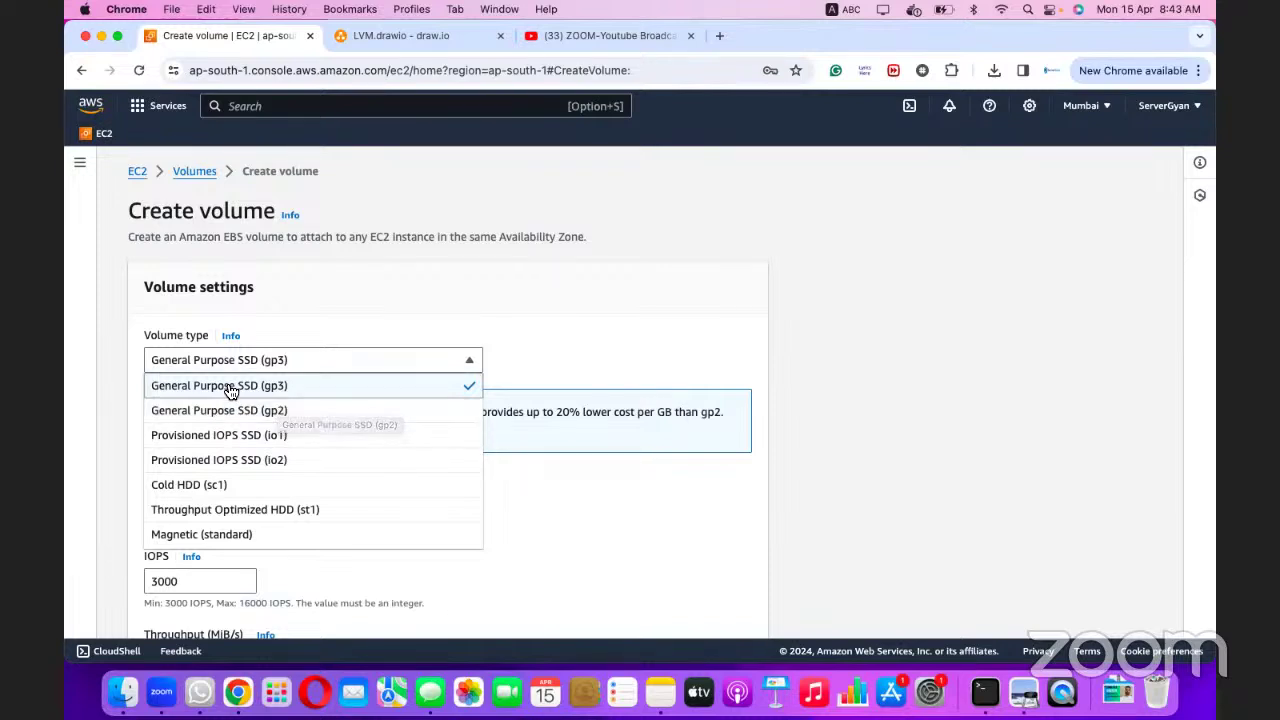
click(250, 386)
scroll(277, 388, down, 2)
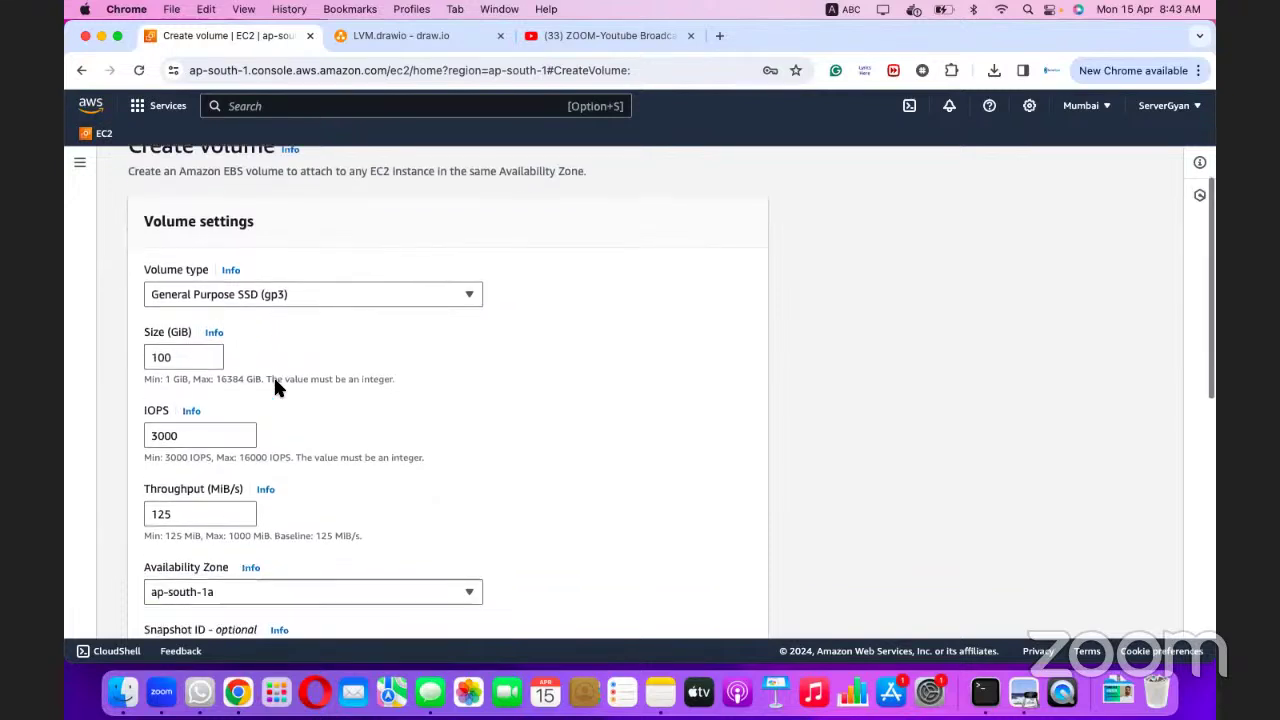
click(173, 344)
key(BackSpace)
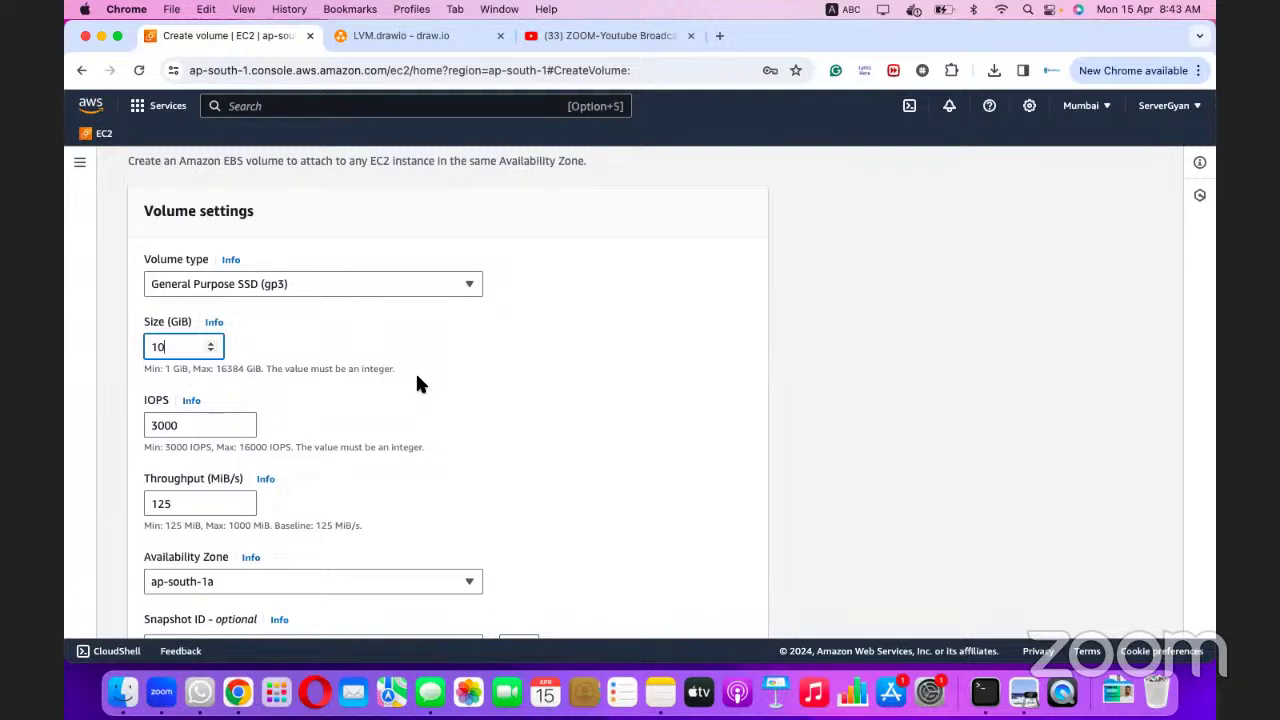
scroll(418, 383, down, 1)
scroll(417, 383, down, 5)
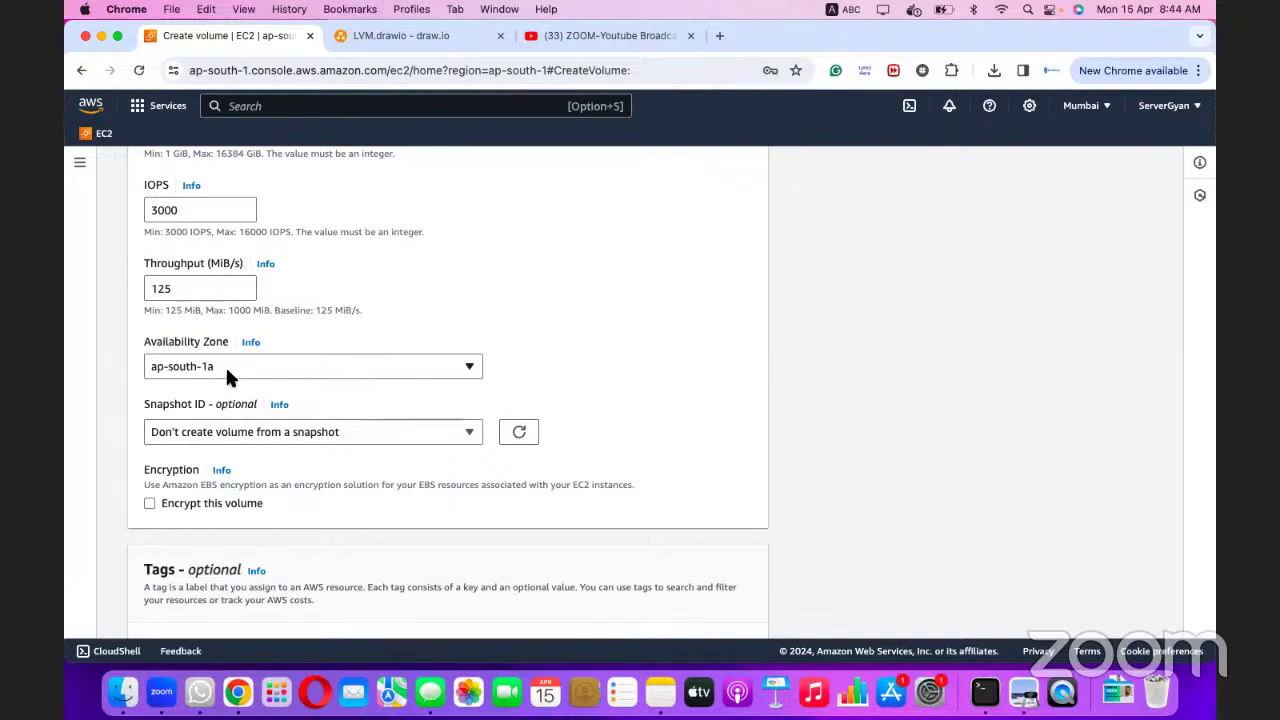
scroll(401, 523, down, 3)
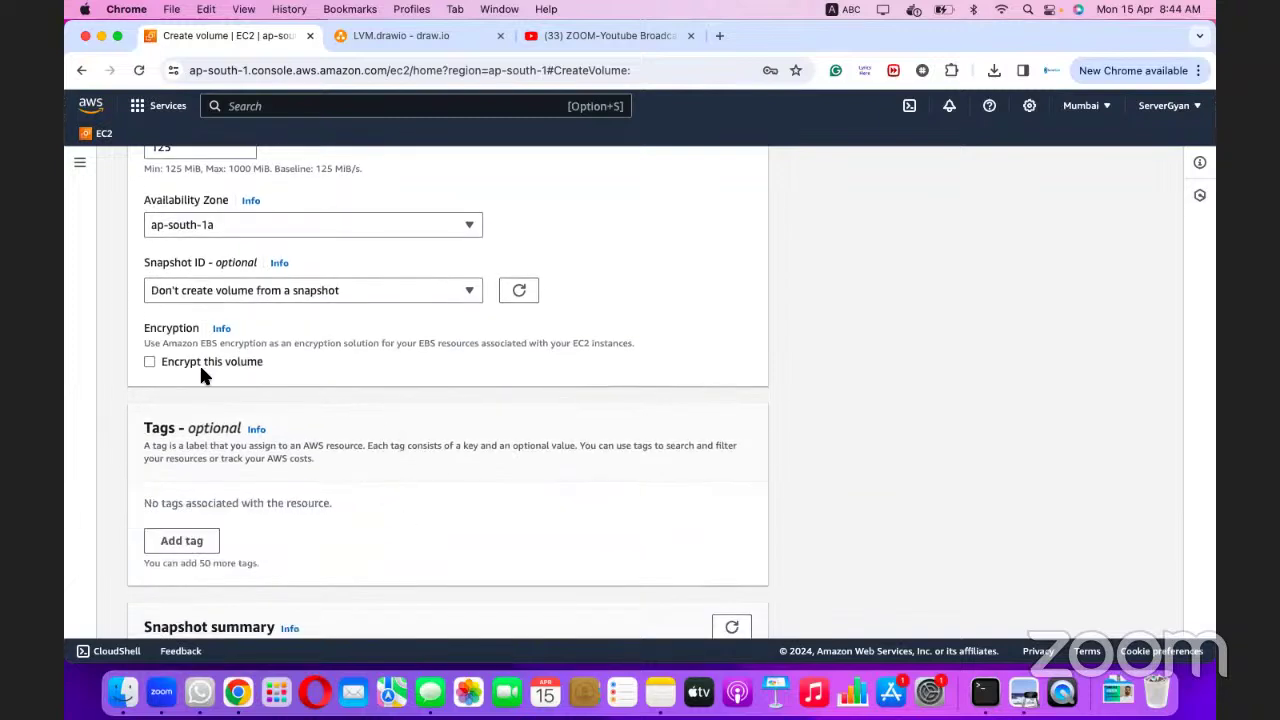
click(149, 363)
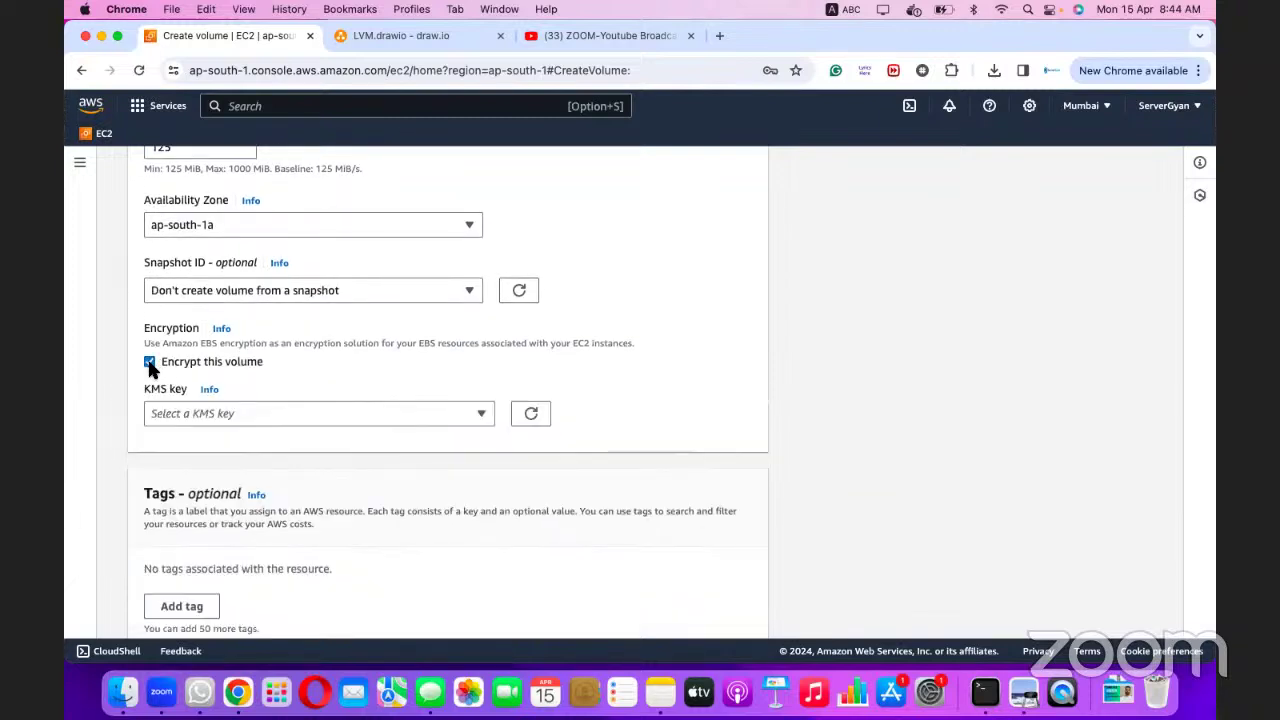
click(218, 410)
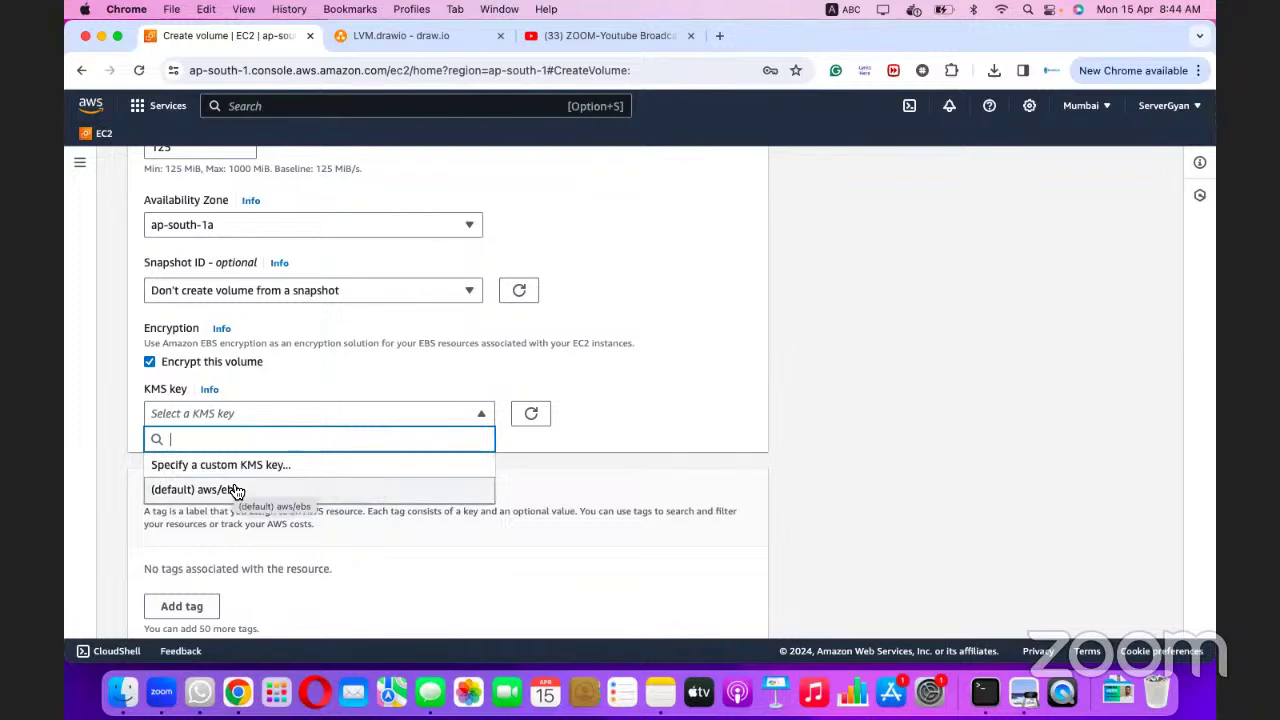
click(577, 369)
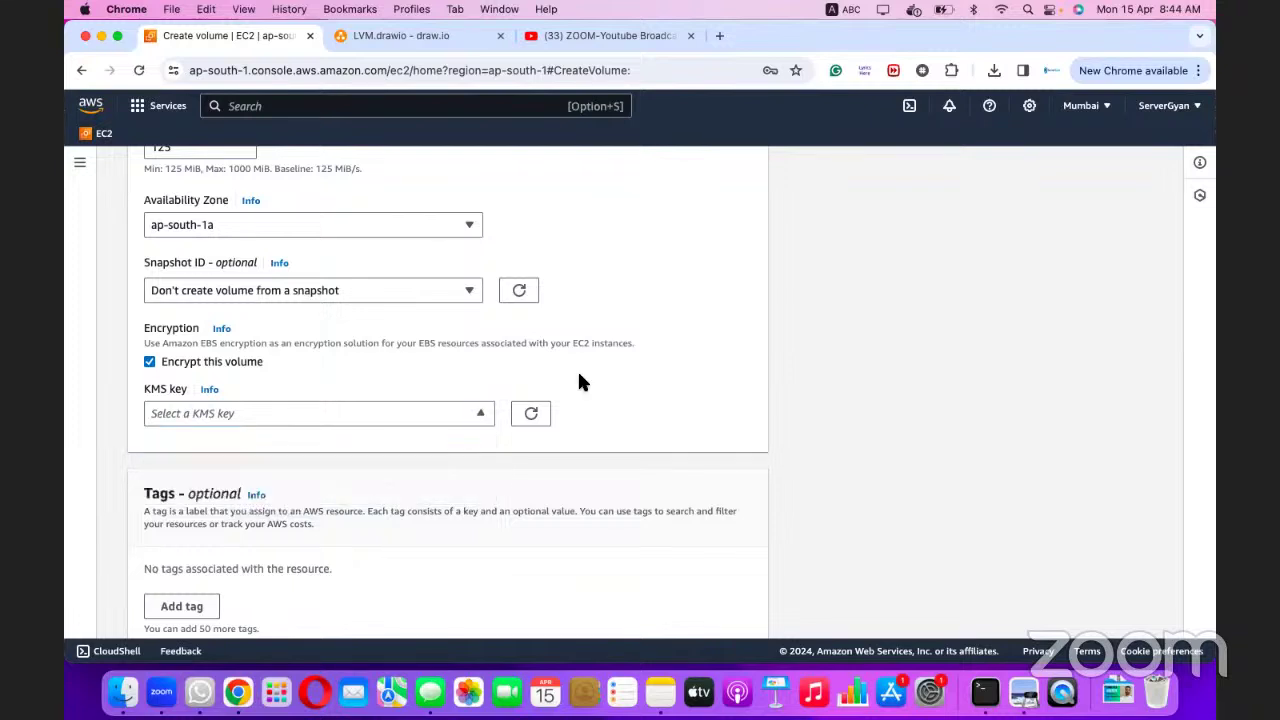
click(149, 362)
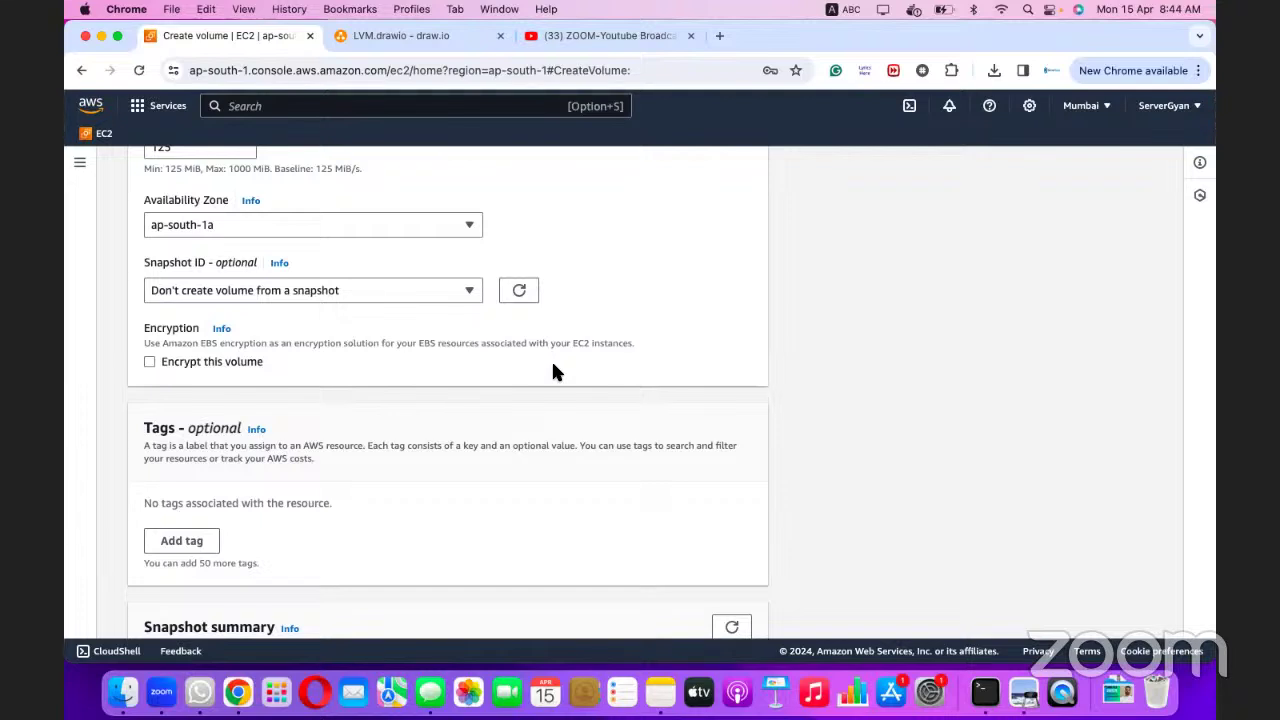
- Create the volume without tags and dismiss the success notification
scroll(556, 372, down, 3)
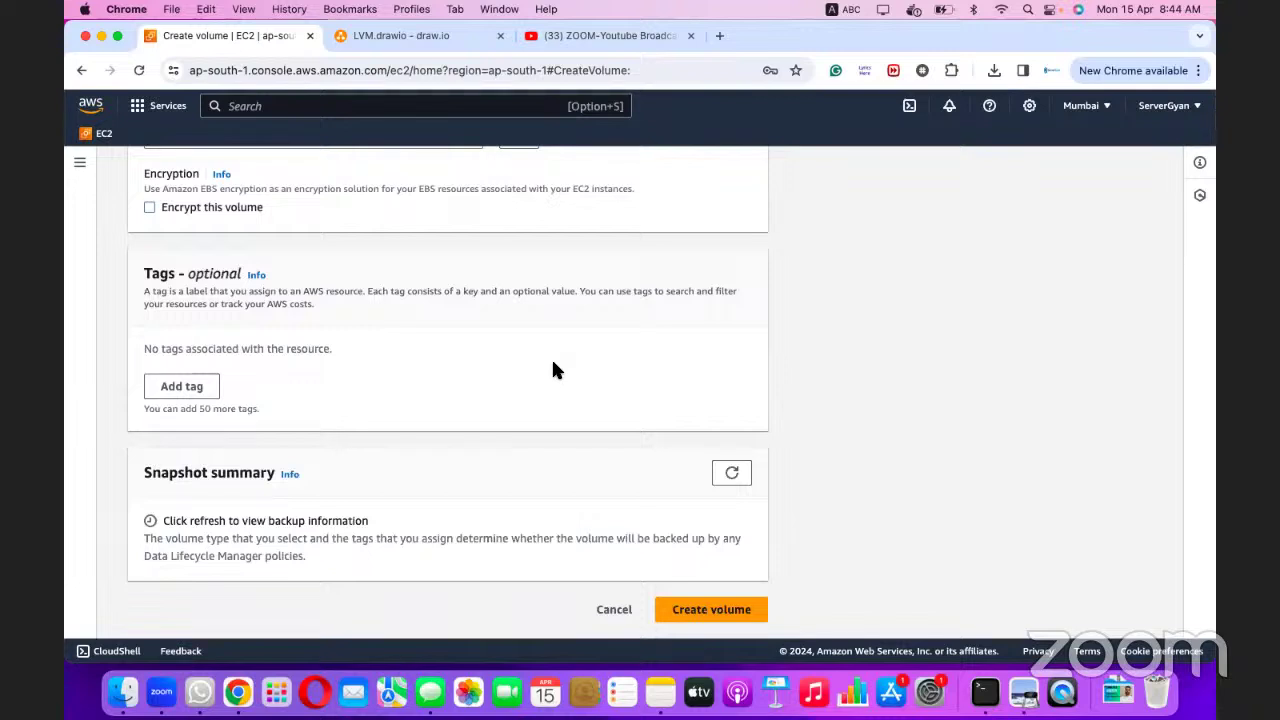
click(714, 612)
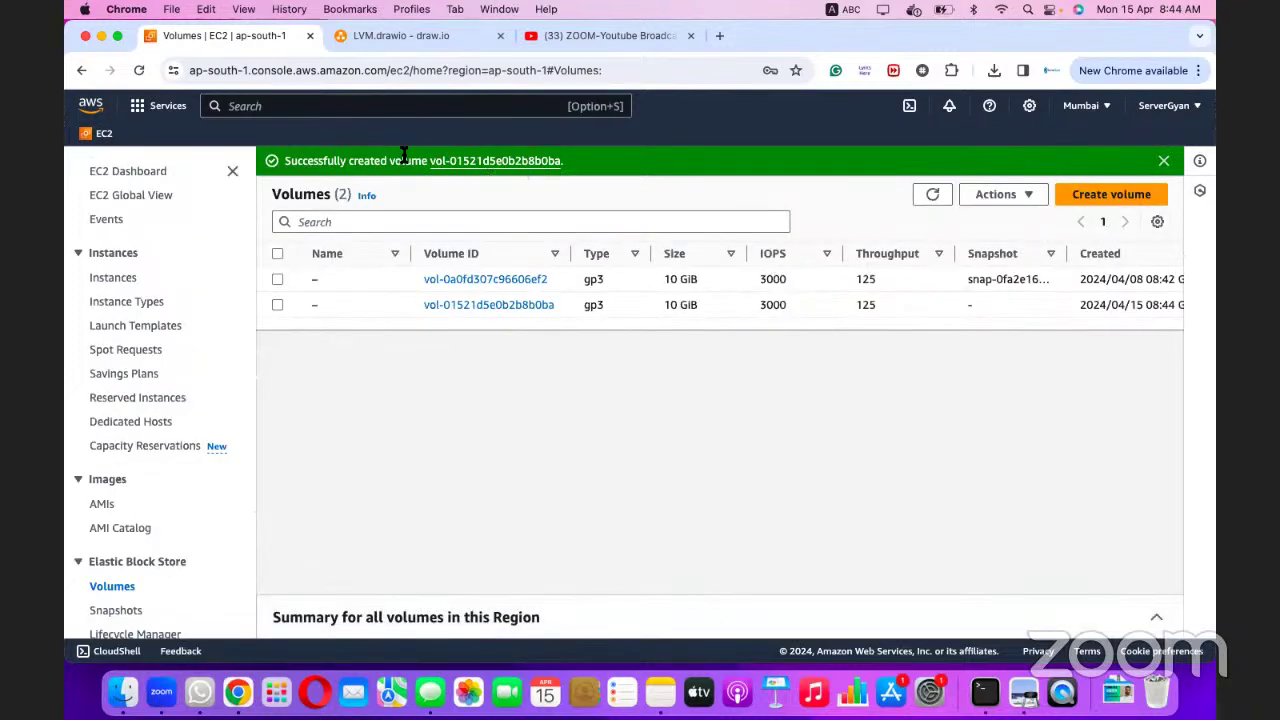
click(1163, 160)
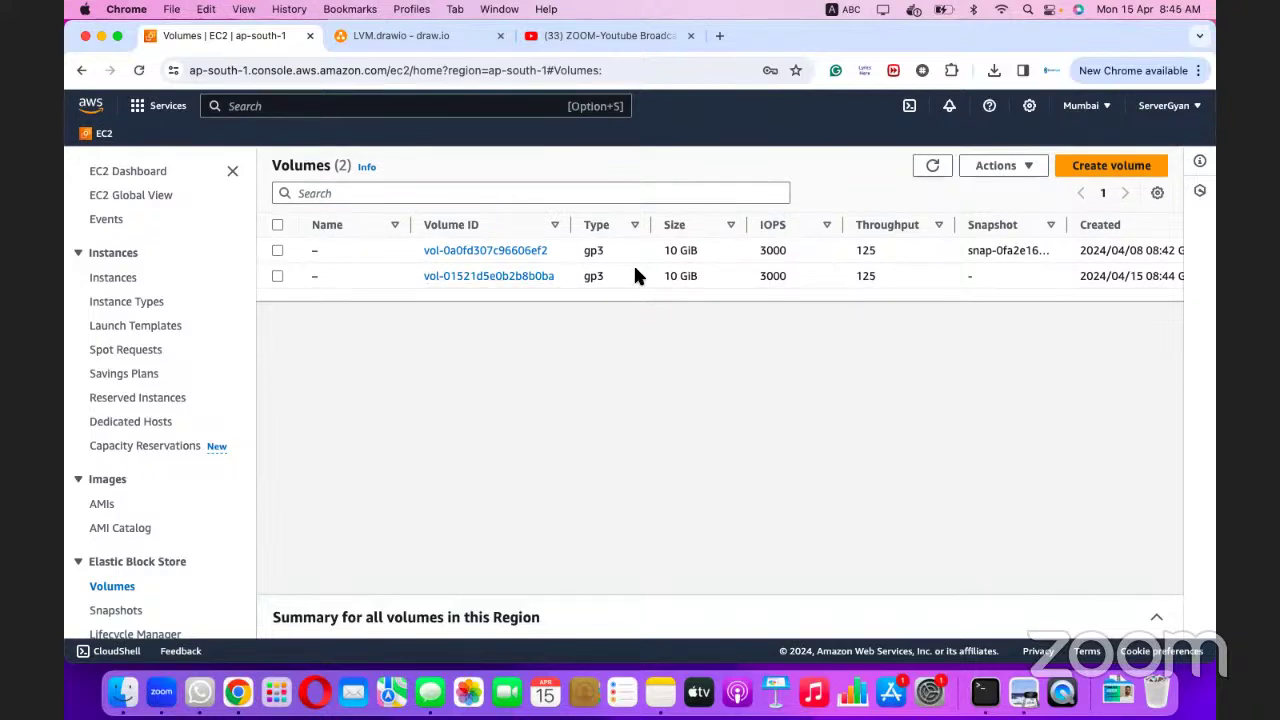
- Check the new volume's Availability Zone and state in the volumes list and refresh the list
scroll(633, 263, right, 5)
scroll(635, 271, right, 3)
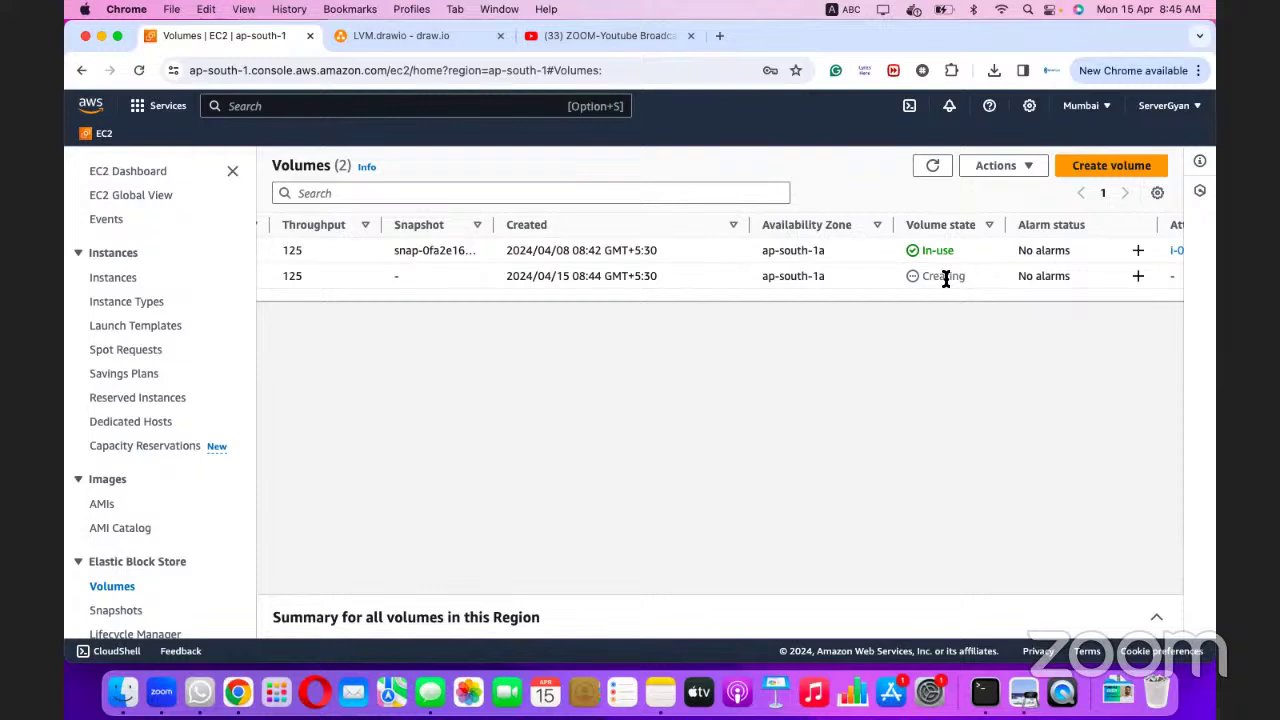
click(932, 166)
- Name the newly created volume "Additional Volume for Disk Mgmt" and widen the Name column to fit it
scroll(931, 277, left, 10)
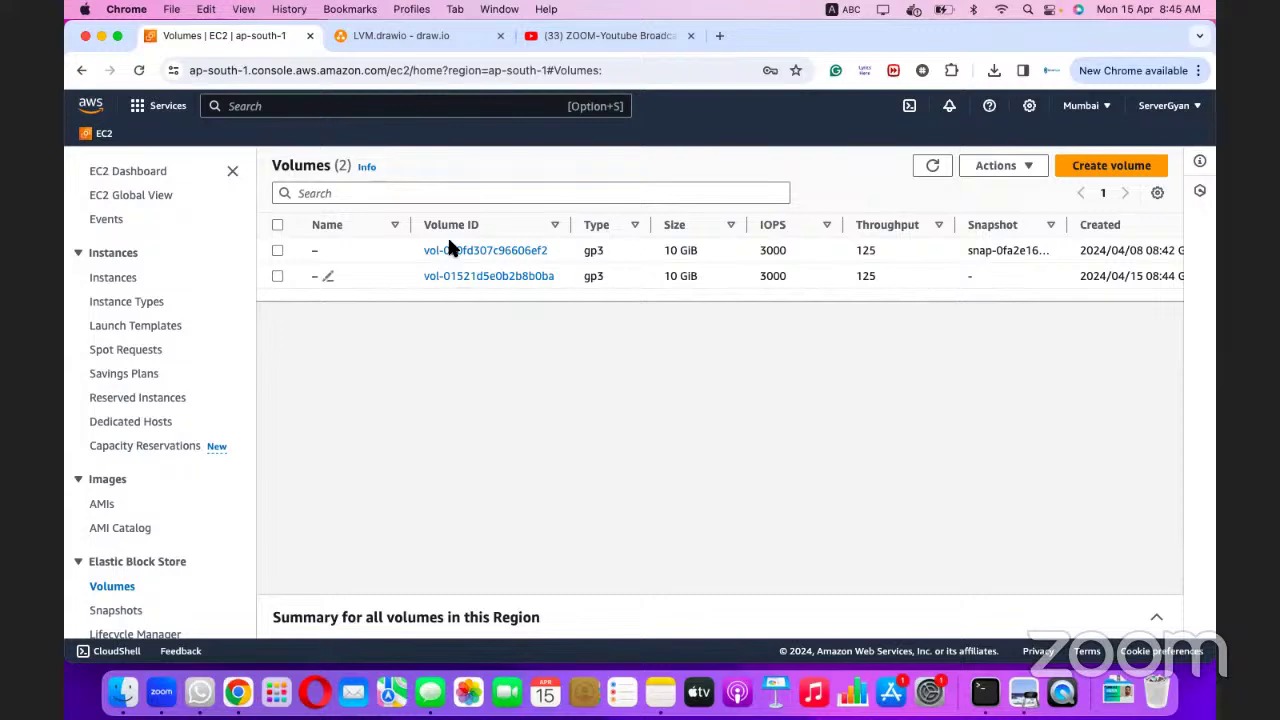
click(277, 277)
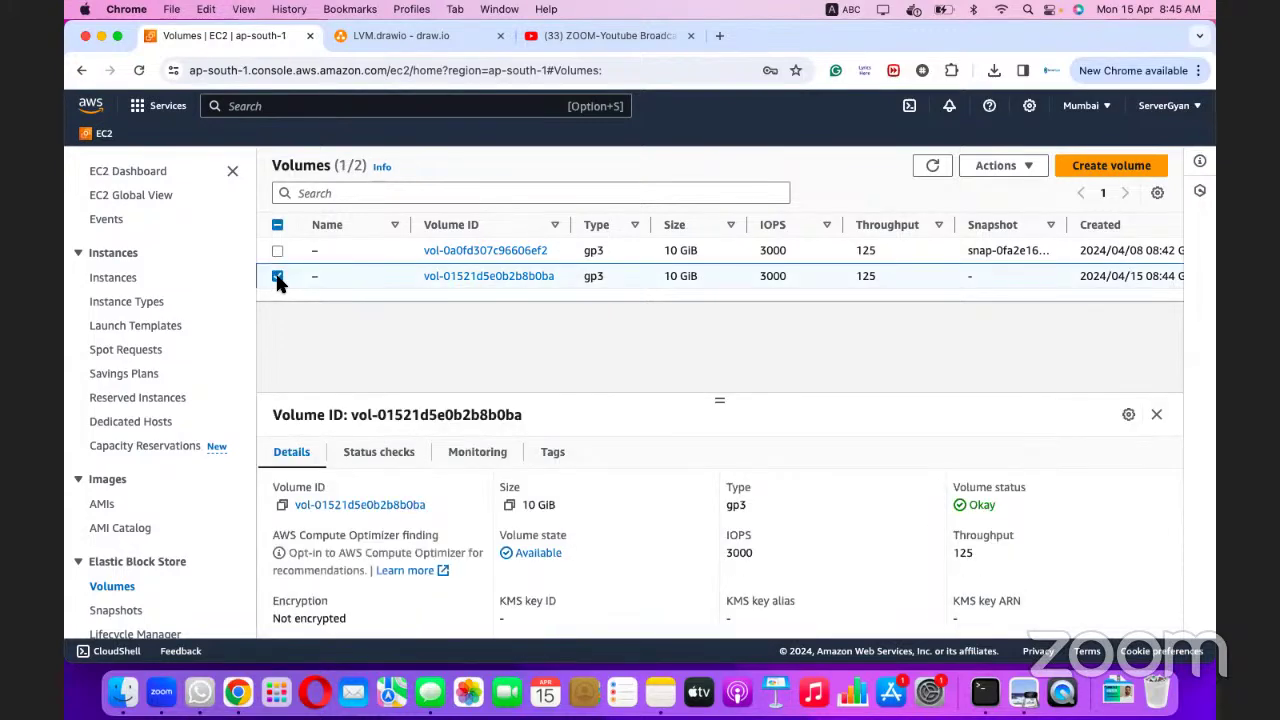
click(324, 276)
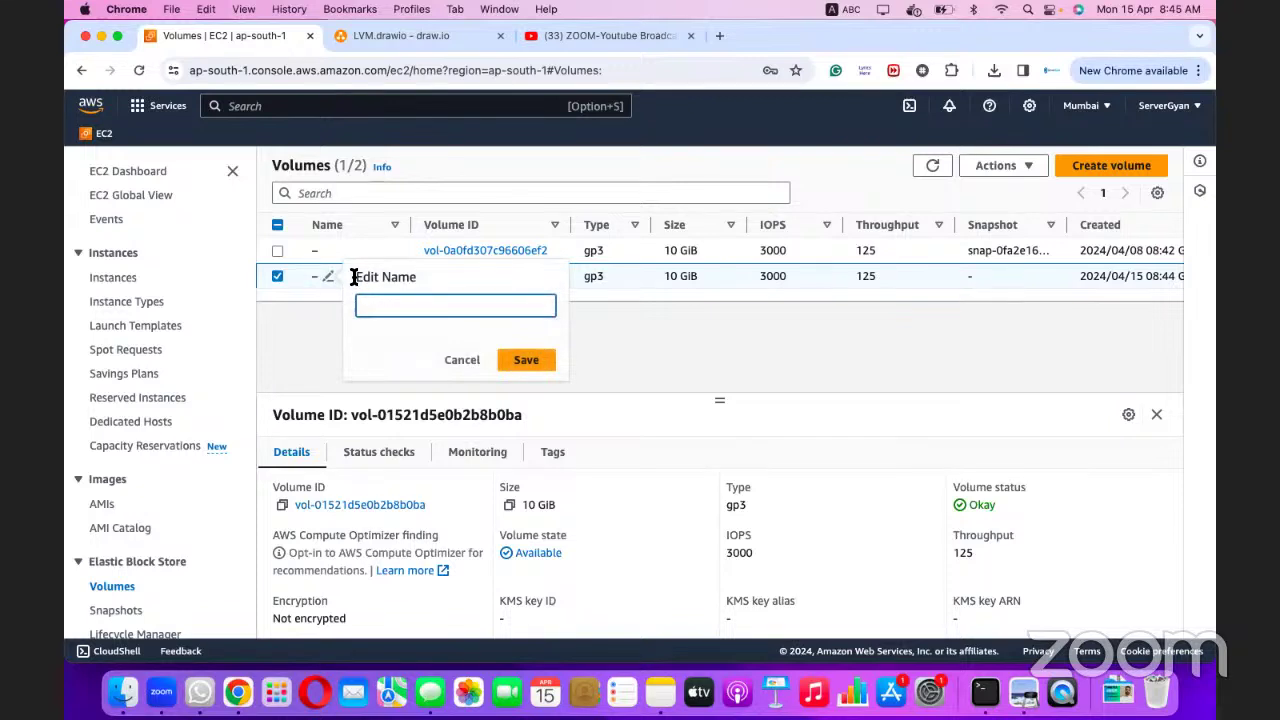
text(Additional Volume for Dis)
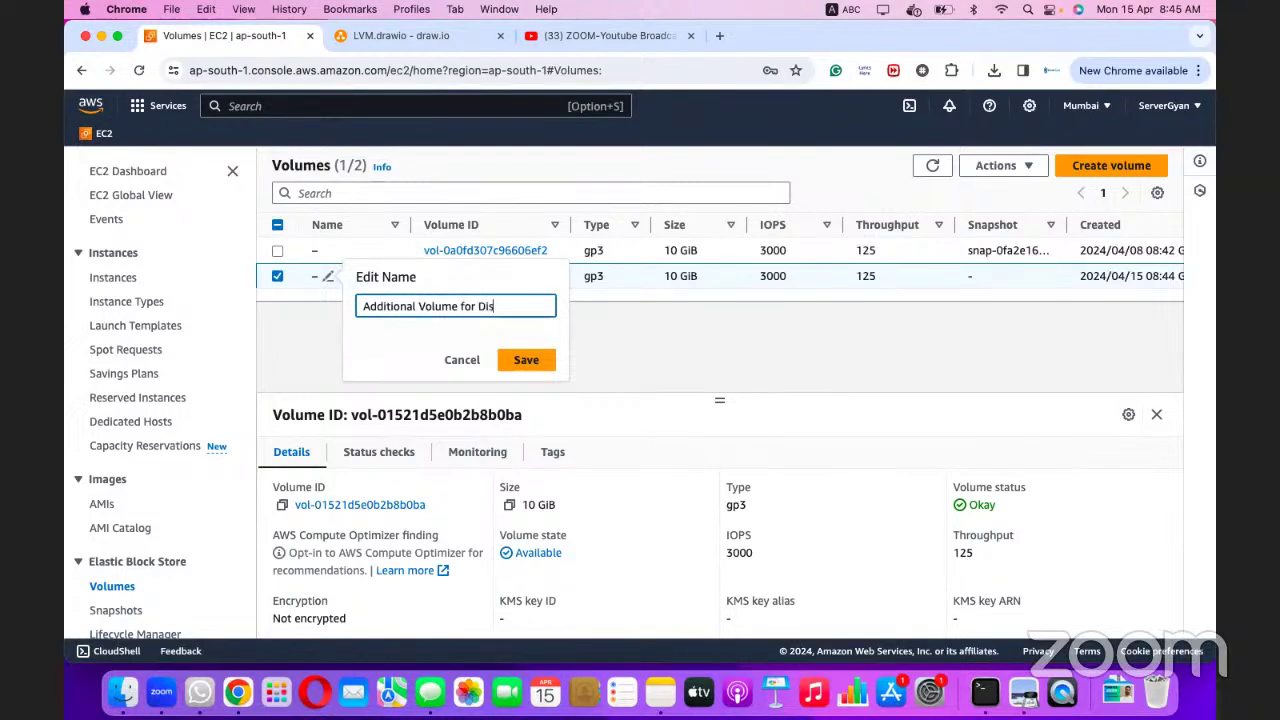
text(k Mgmt)
click(525, 358)
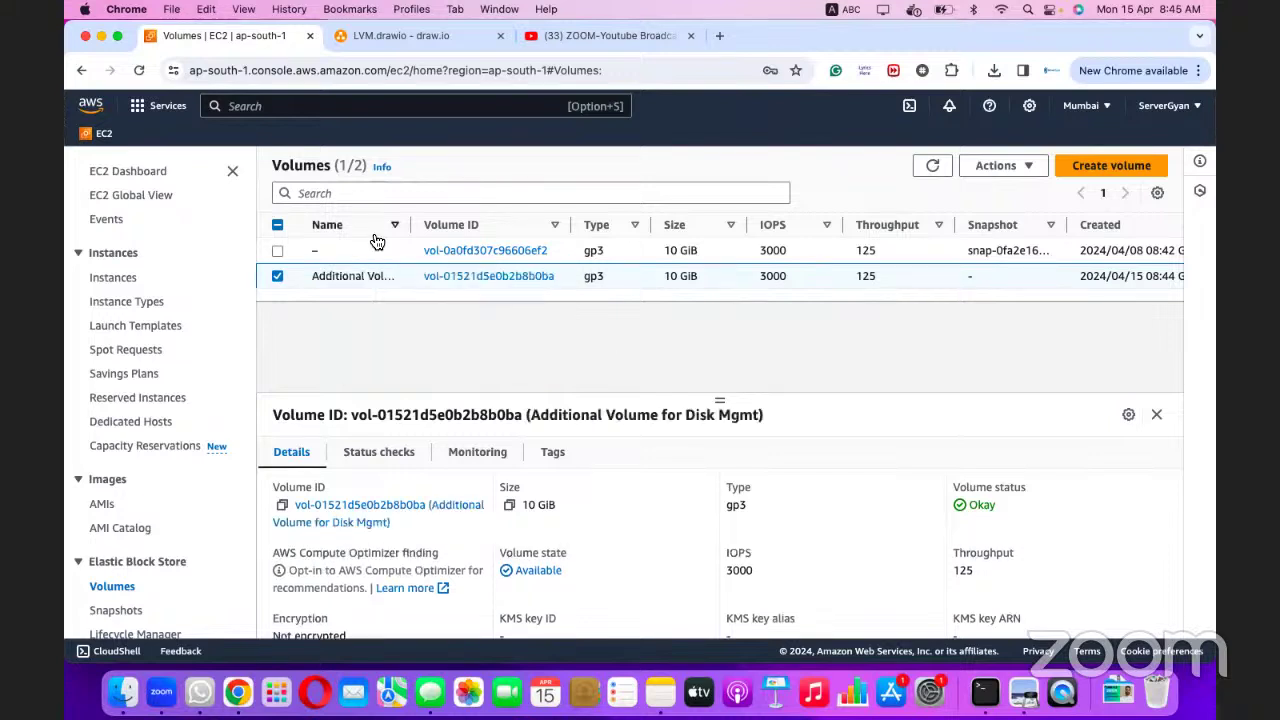
drag(411, 225, 500, 222)
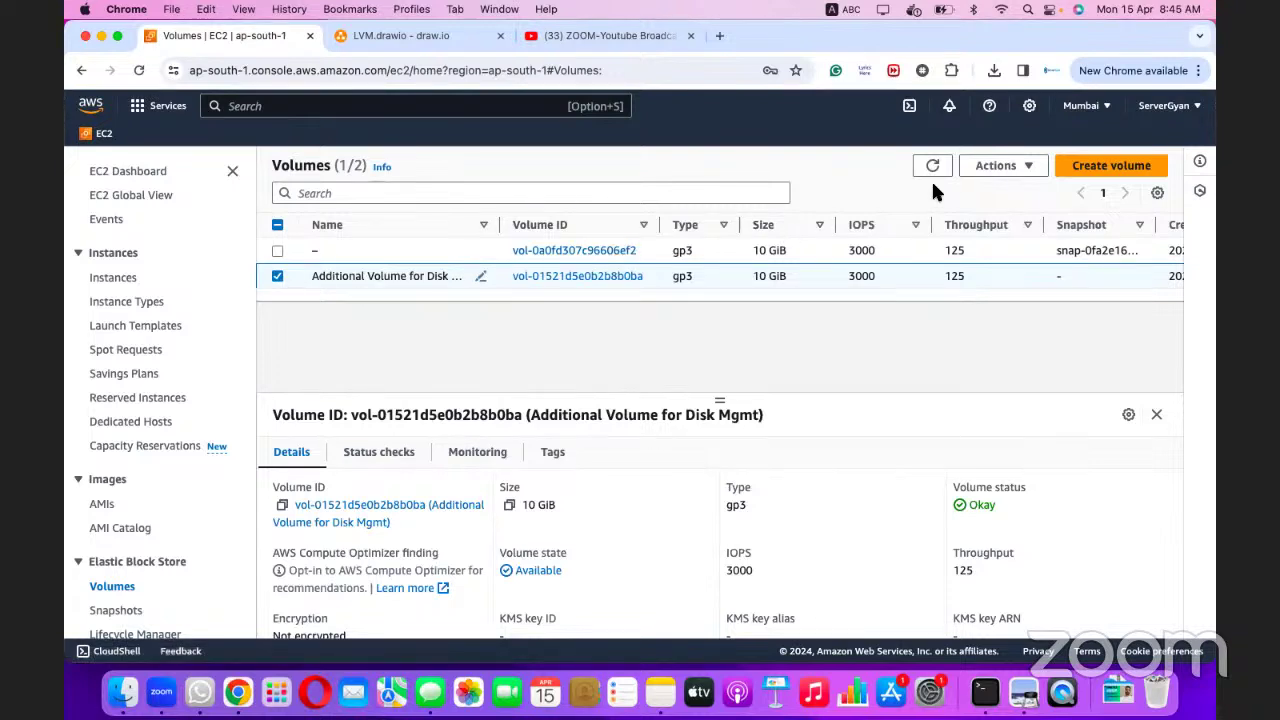
- Start attaching the Additional Volume for Disk Mgmt and choose the running Linux-Box-1 instance as its target
click(990, 168)
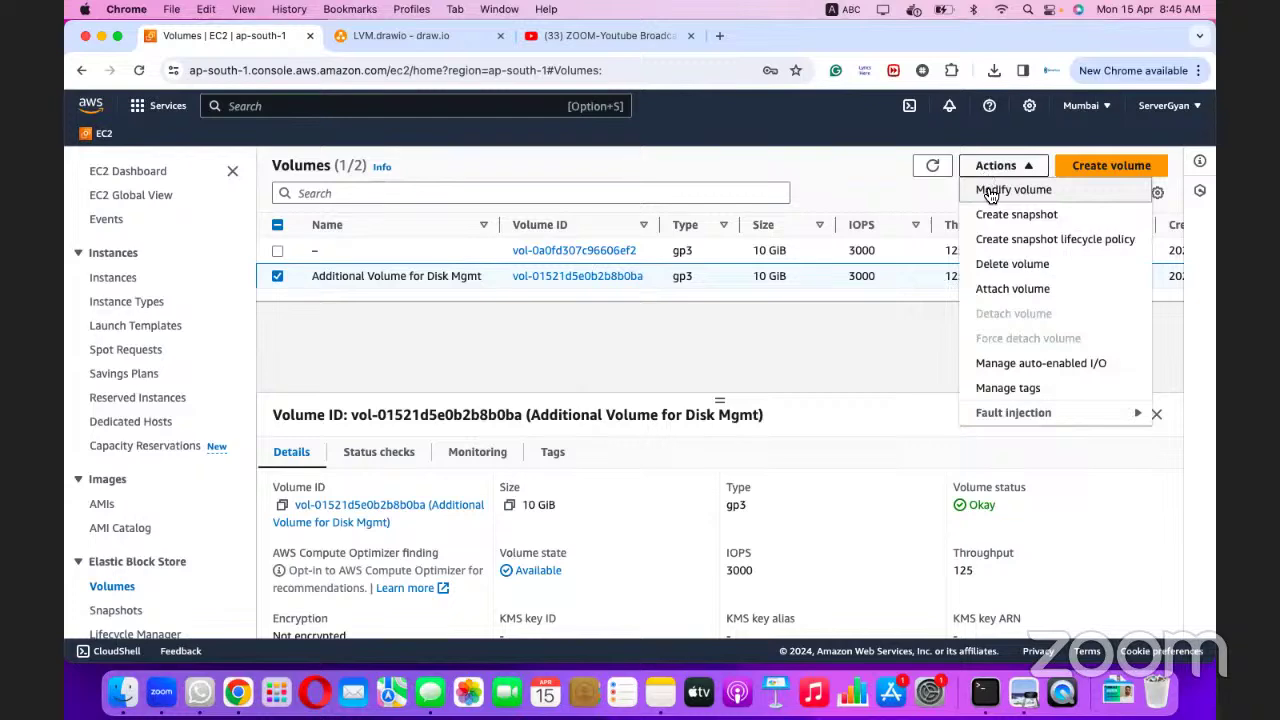
click(1015, 290)
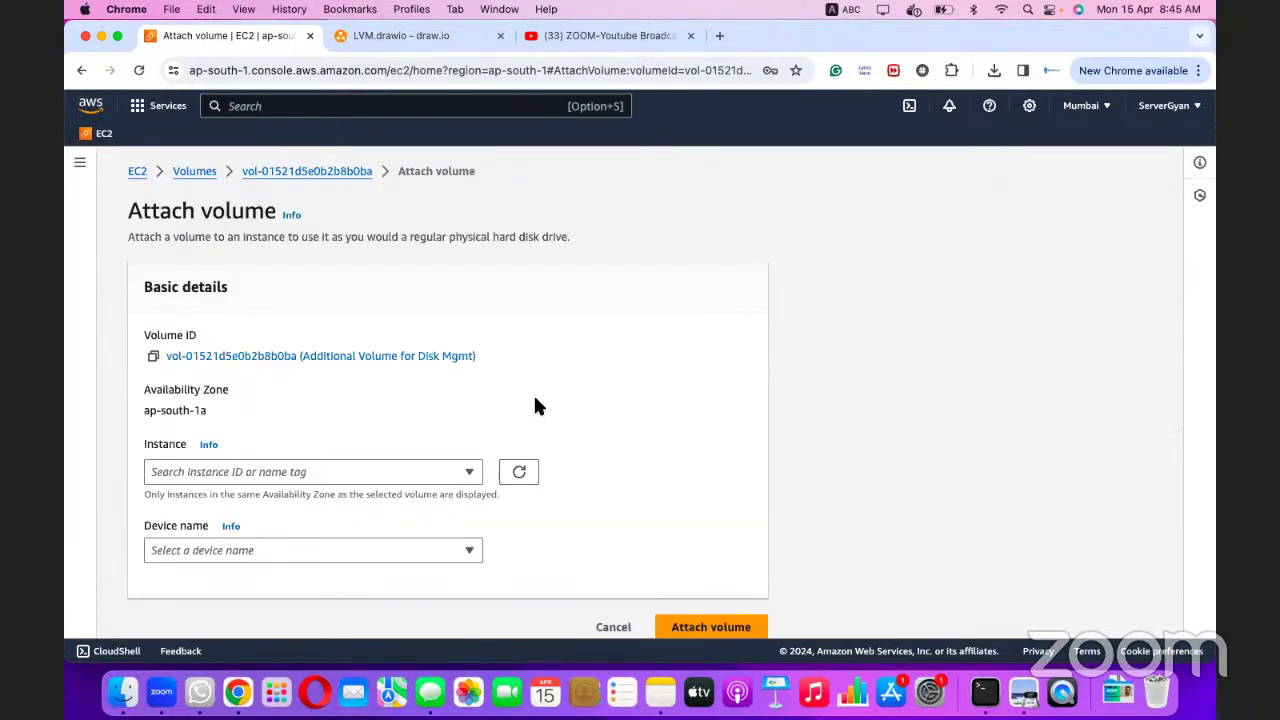
scroll(535, 399, down, 1)
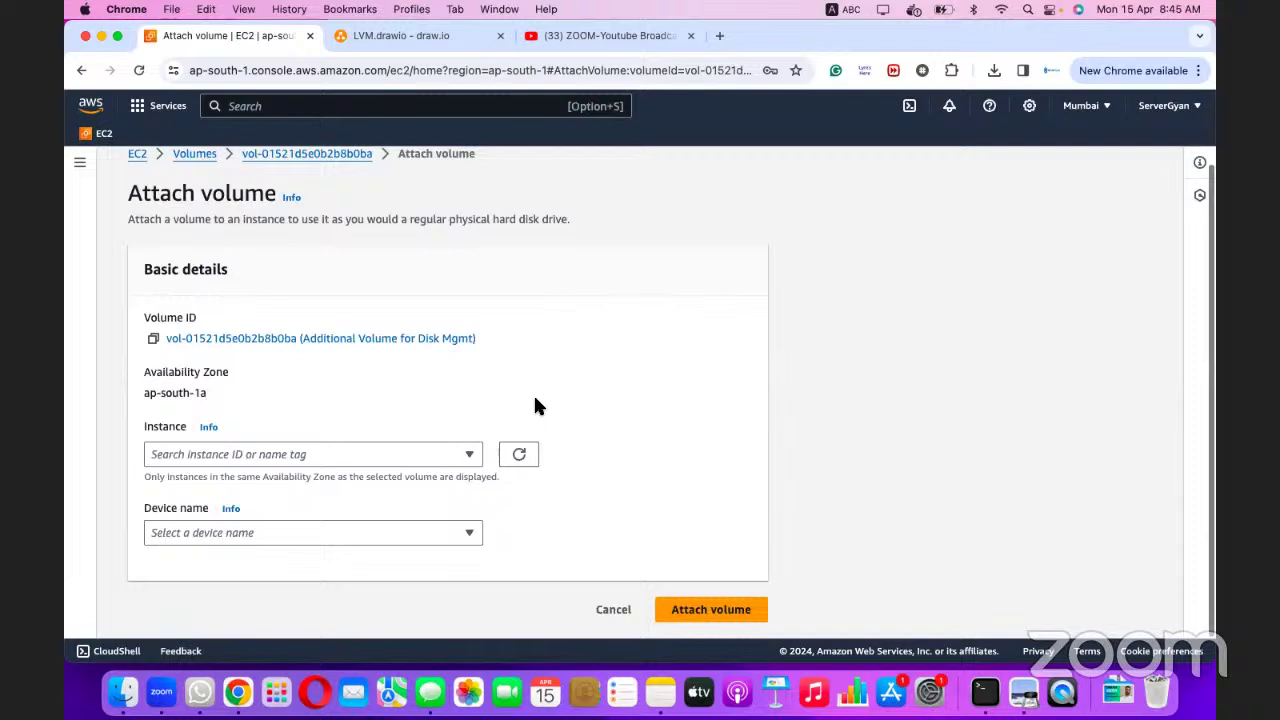
click(222, 456)
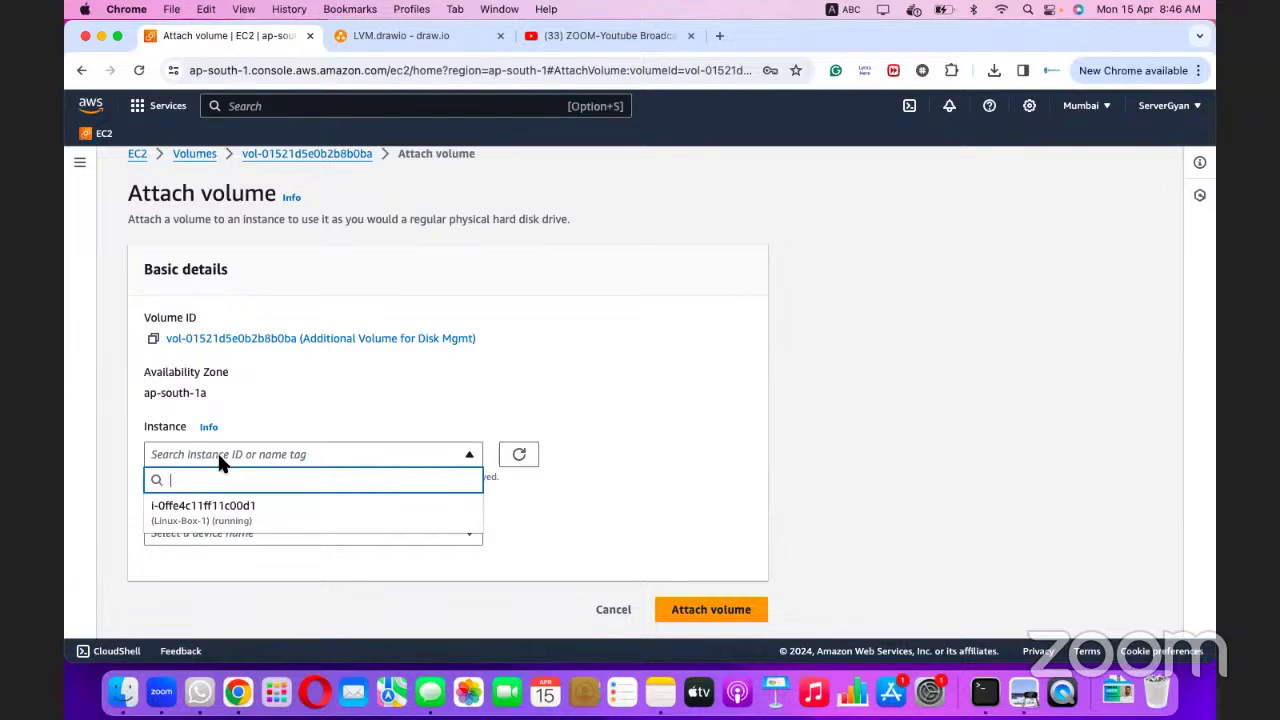
click(240, 506)
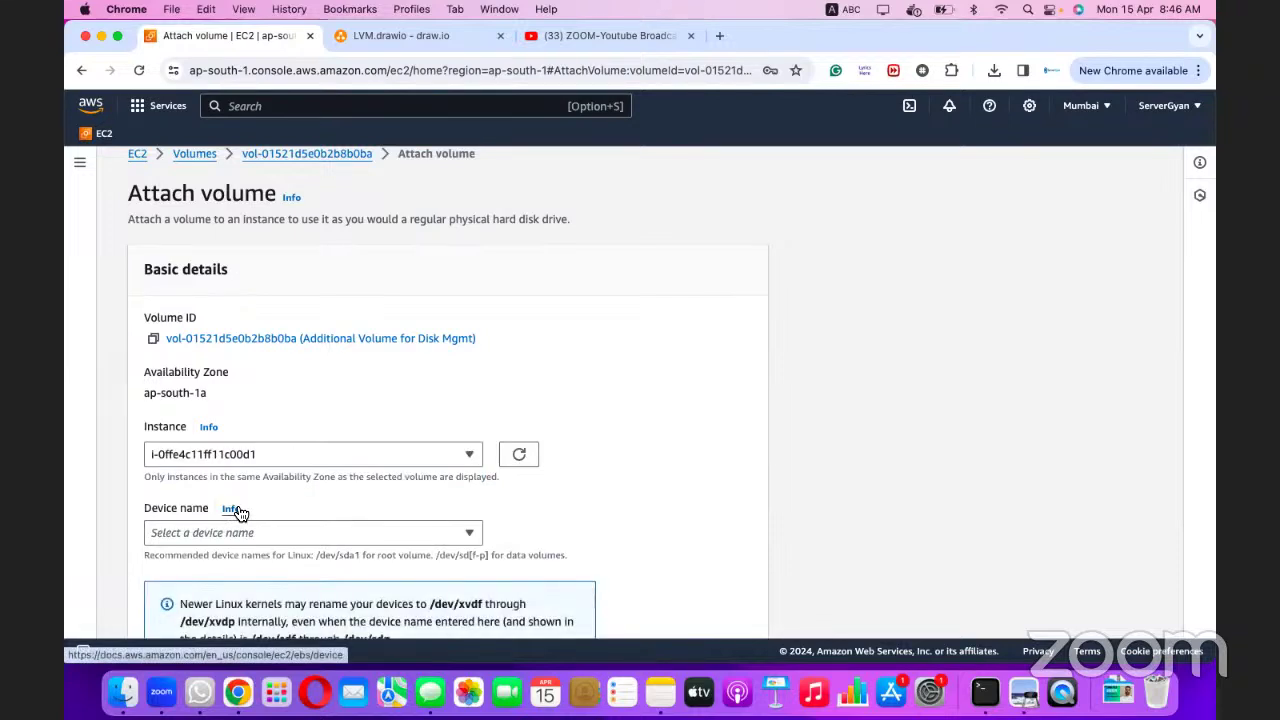
- Examine the device names offered for data volumes and the note about newer Linux kernels renaming devices
scroll(393, 525, down, 2)
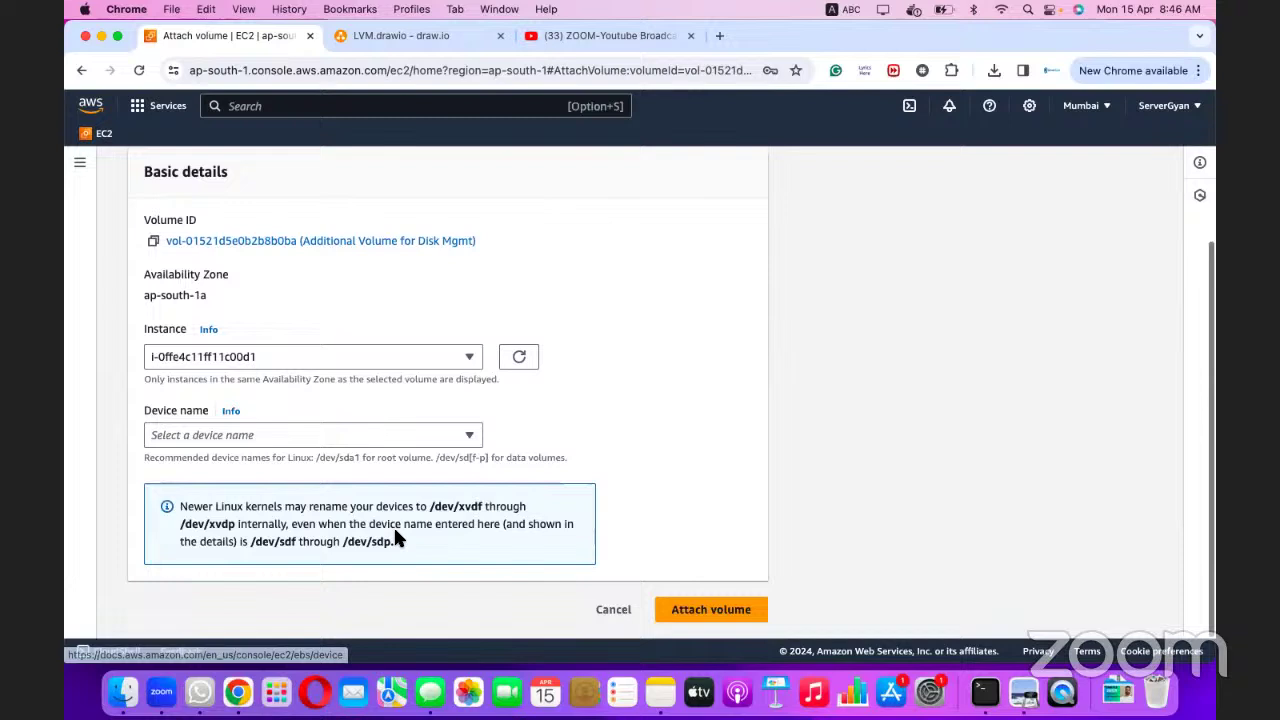
click(222, 443)
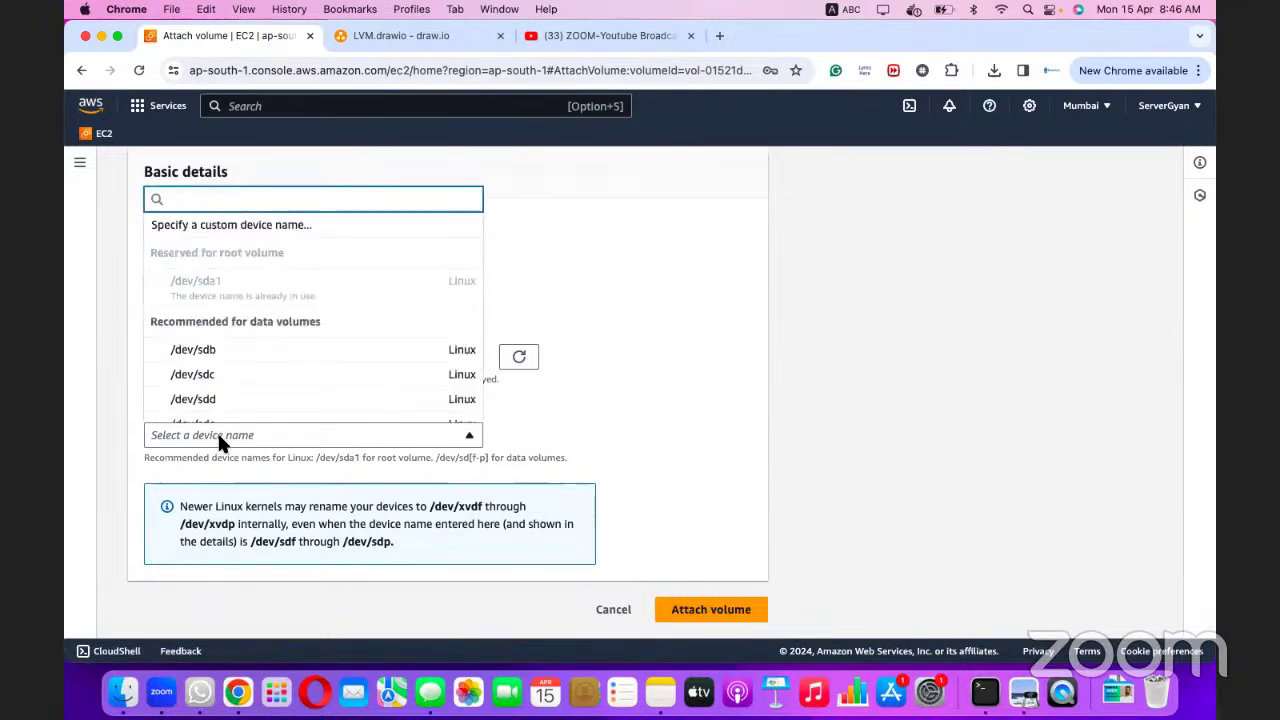
click(651, 392)
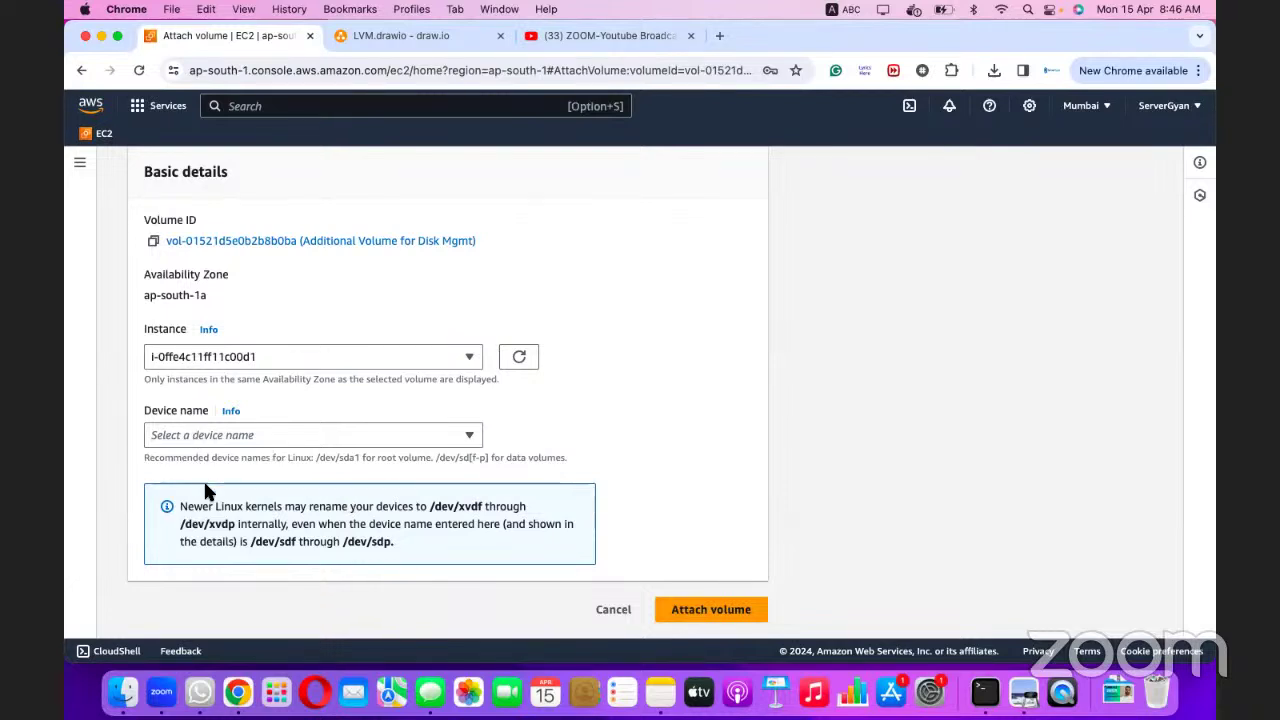
click(316, 436)
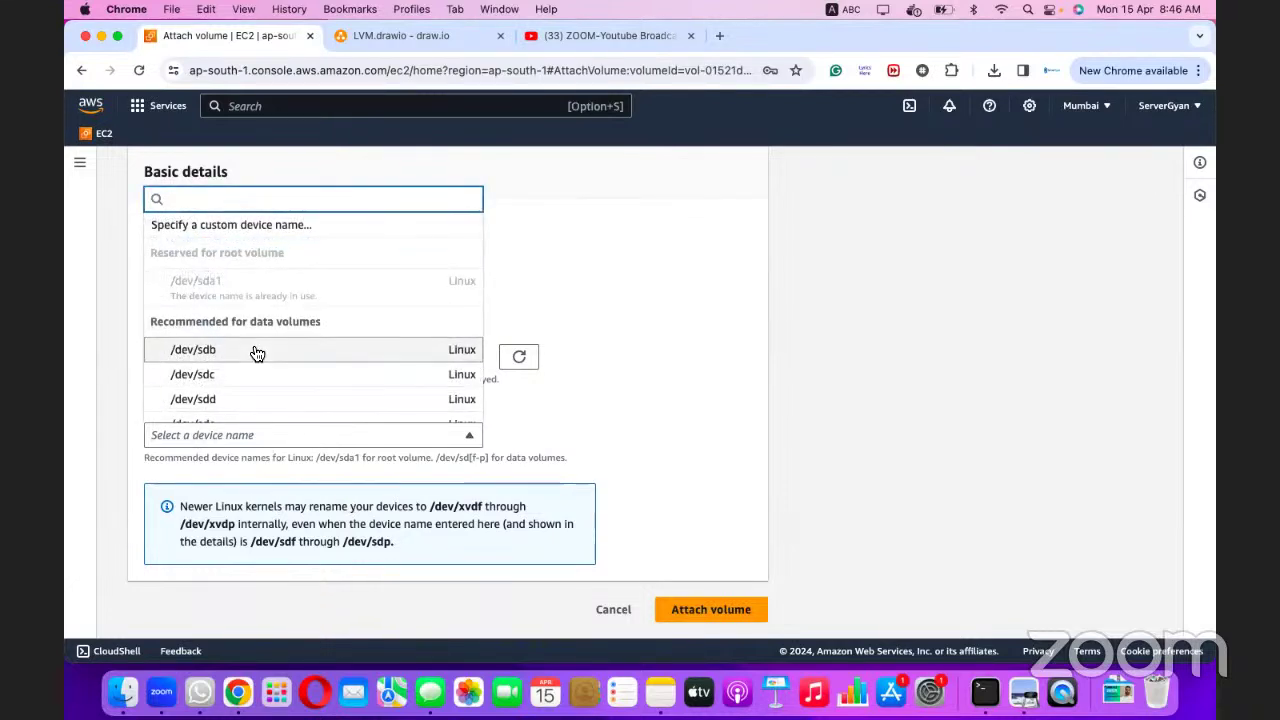
scroll(253, 376, down, 1)
scroll(255, 377, down, 10)
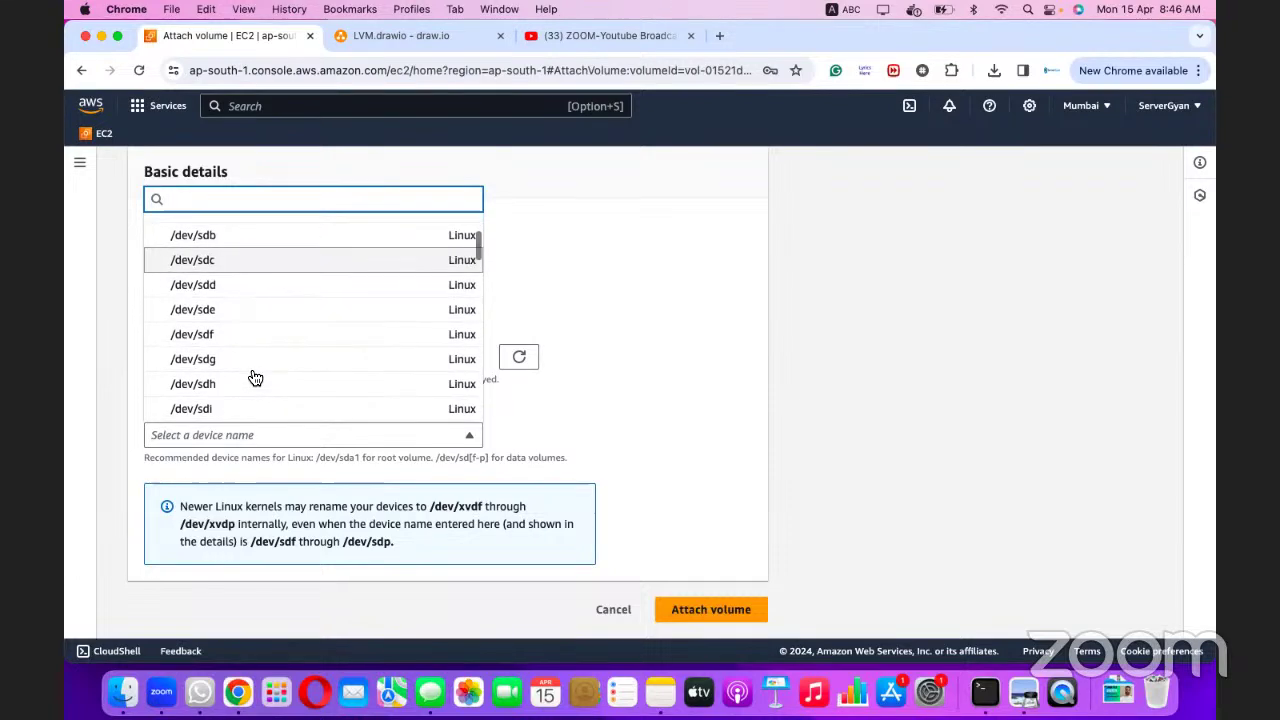
scroll(255, 377, down, 20)
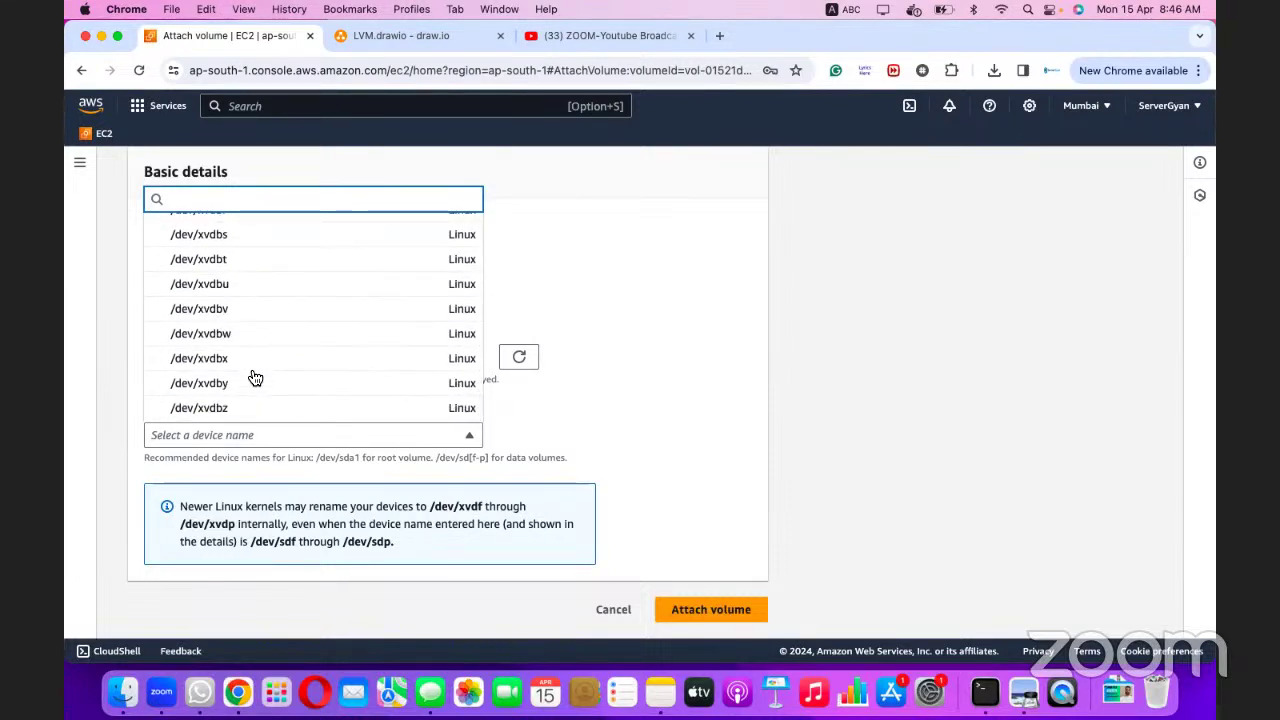
scroll(254, 376, up, 20)
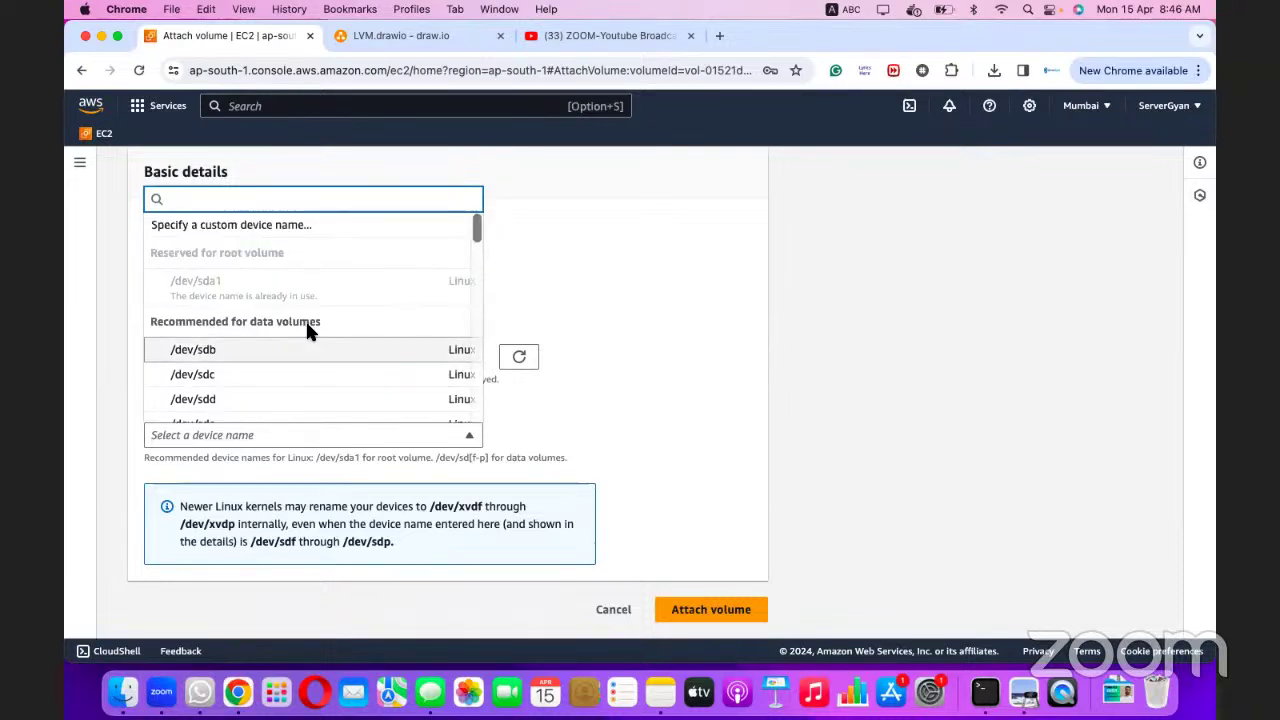
click(295, 436)
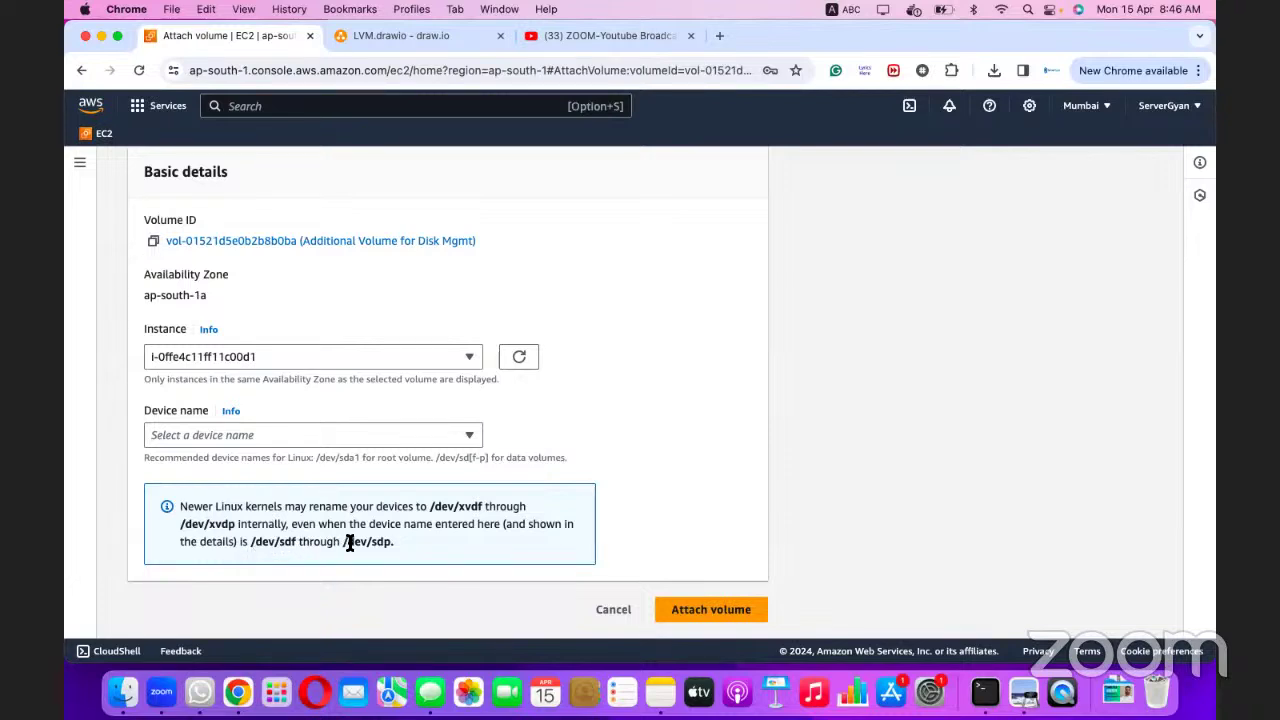
drag(397, 541, 249, 541)
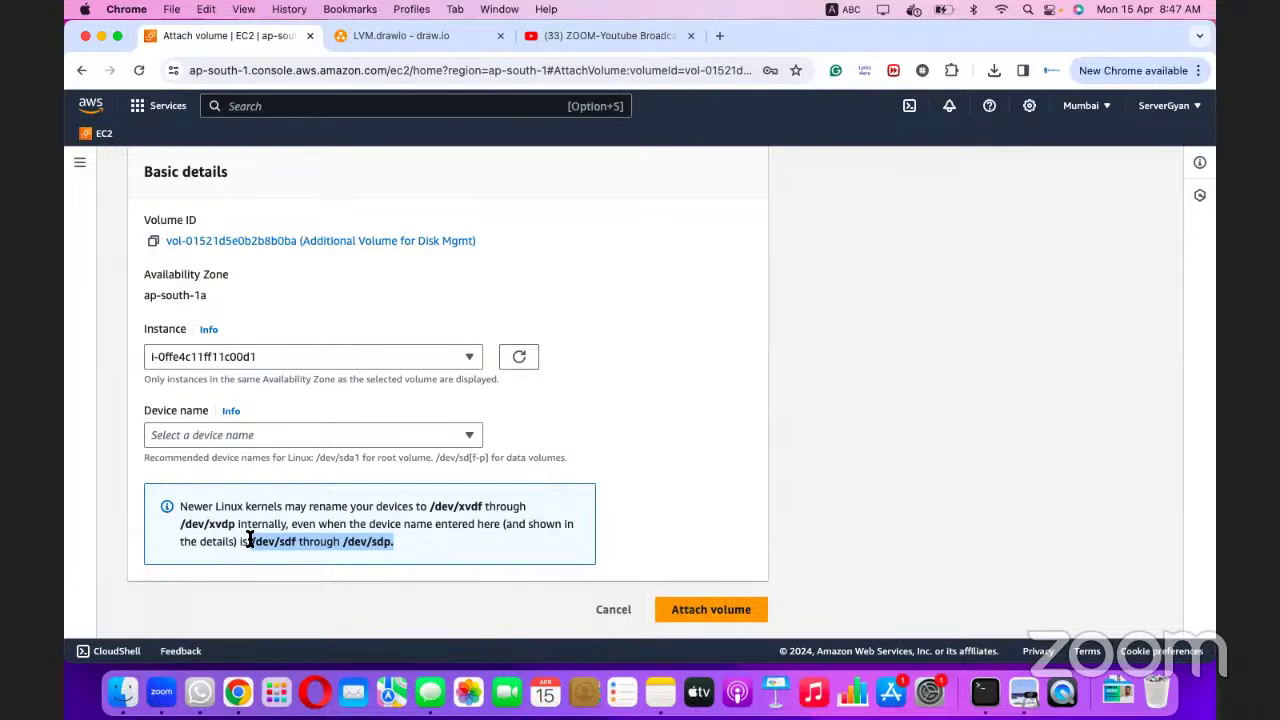
- Set the device name to /dev/sdb, attach the volume to the instance and dismiss the success notification
click(690, 612)
click(341, 434)
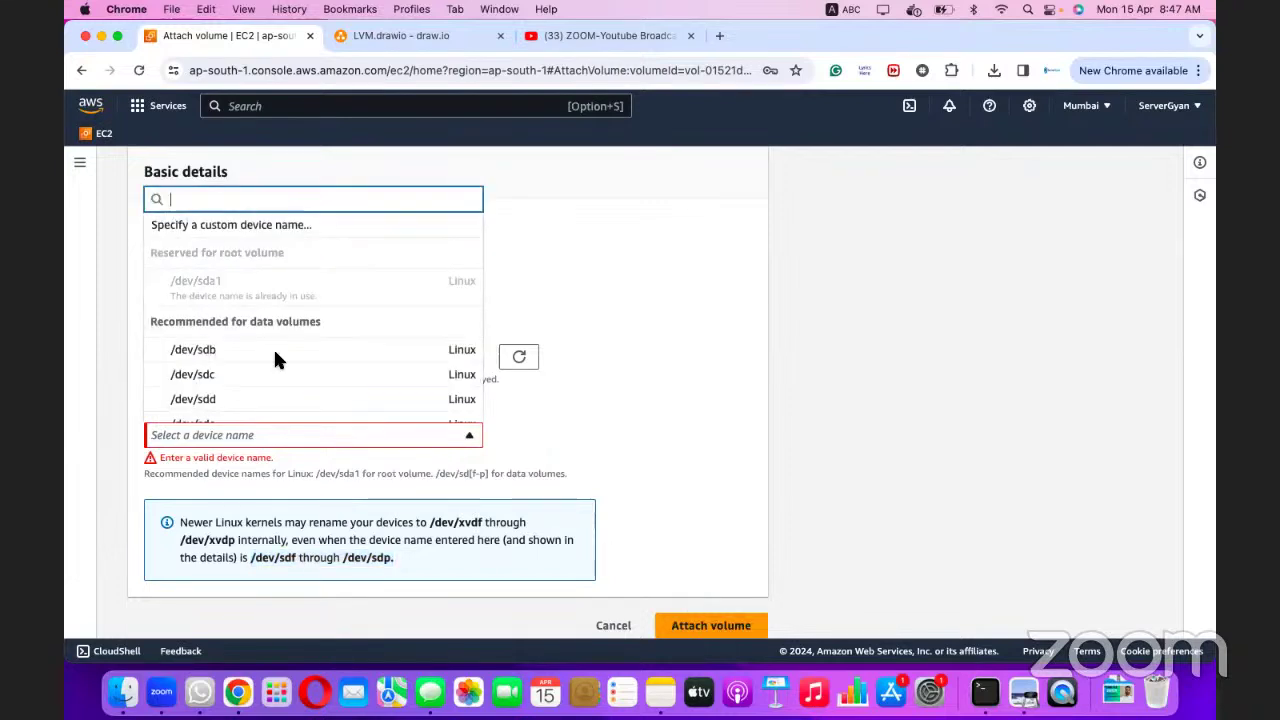
click(266, 350)
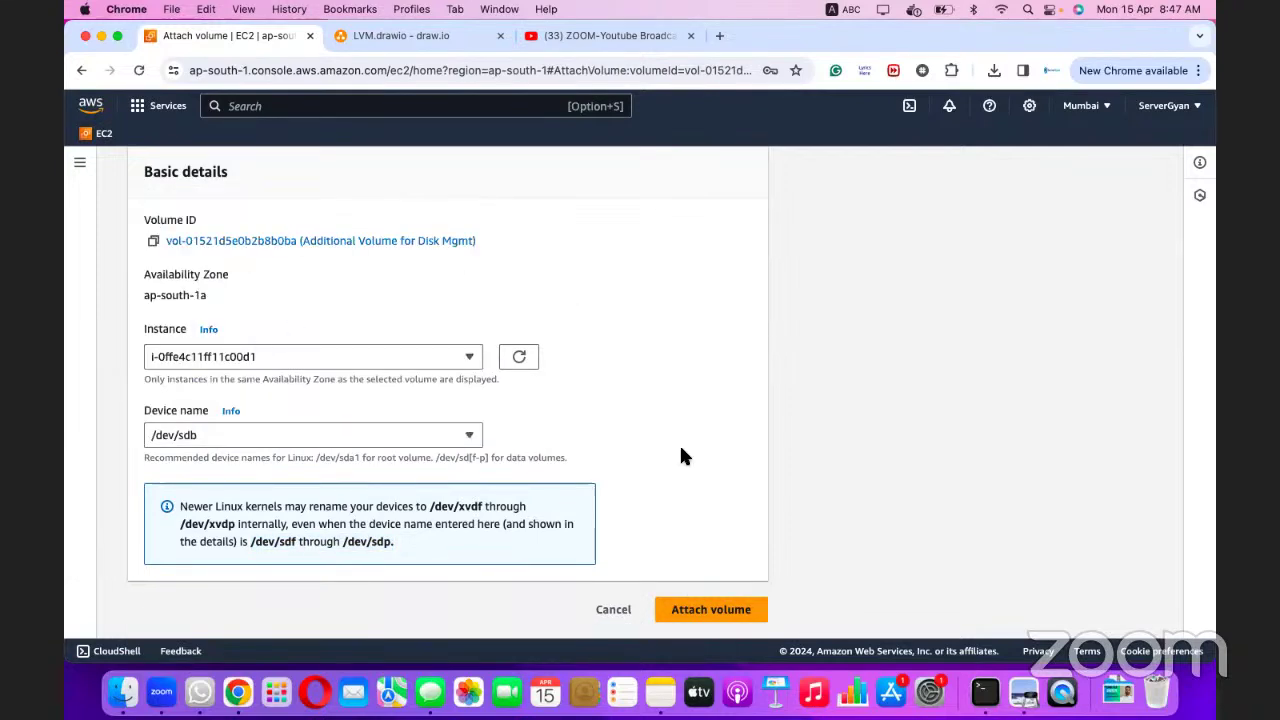
click(708, 612)
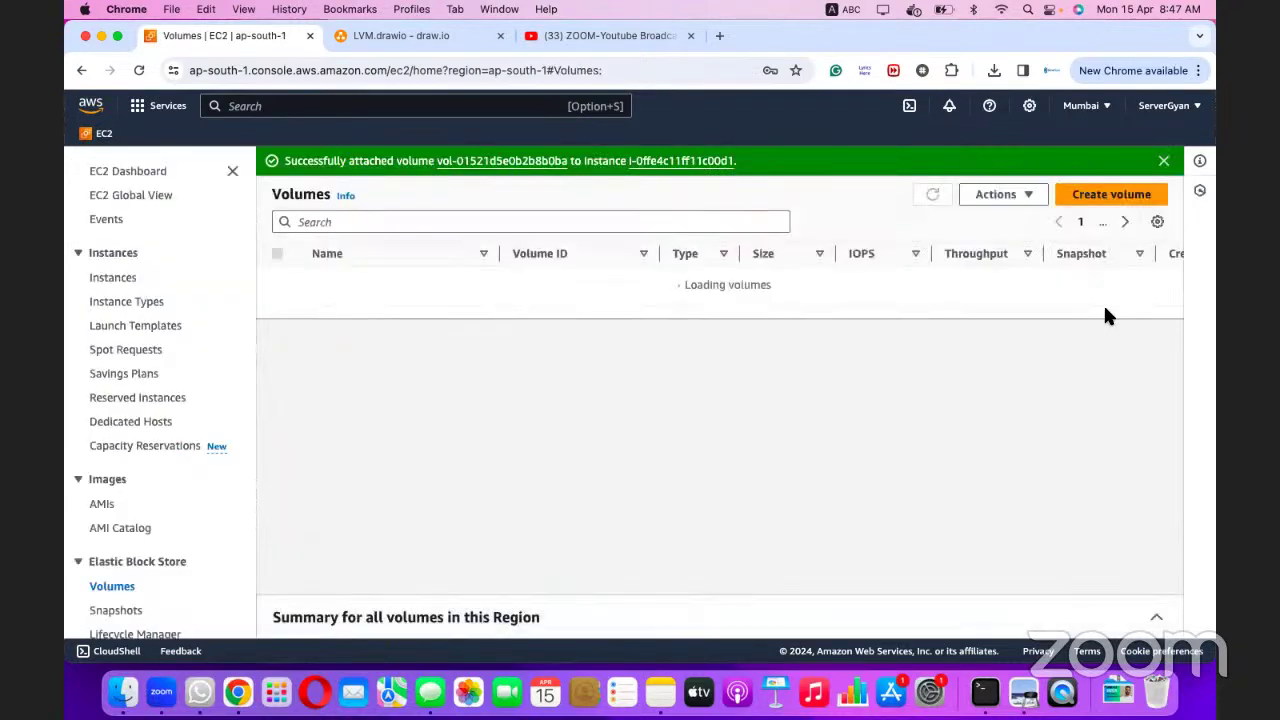
click(1163, 161)
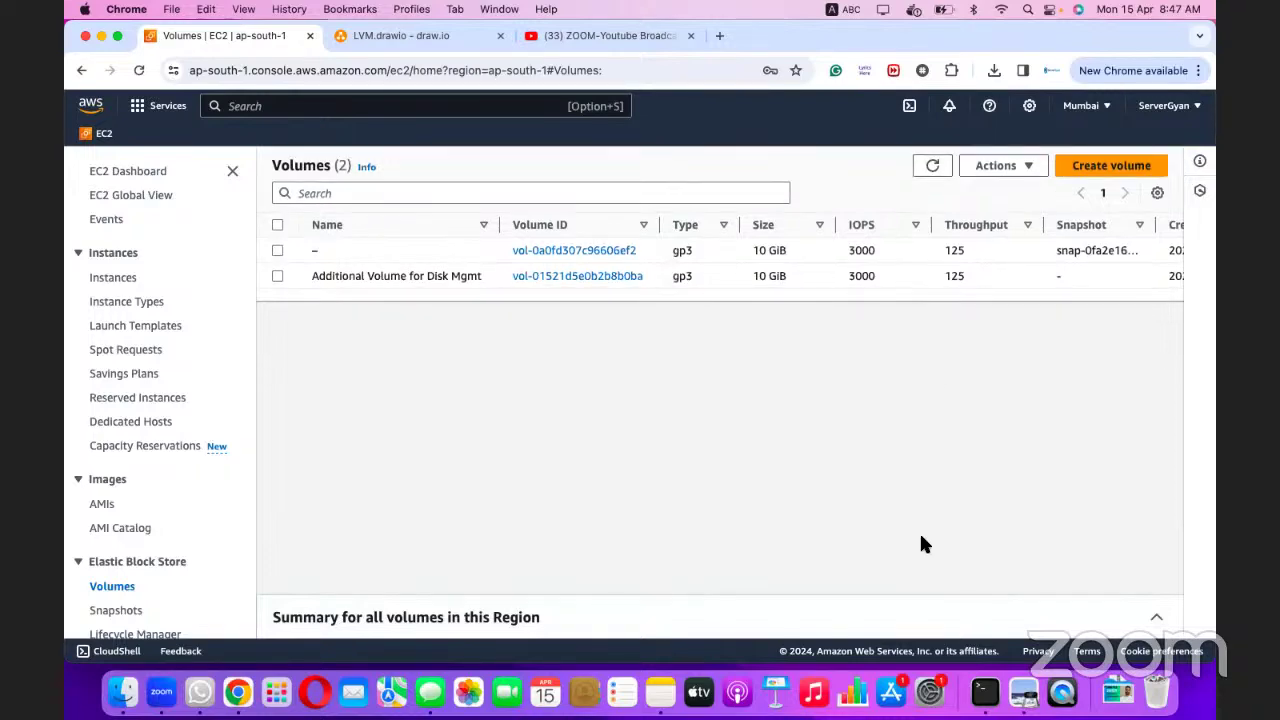
- Switch to the terminal and open the manual page for dmesg with man dmesg
click(985, 690)
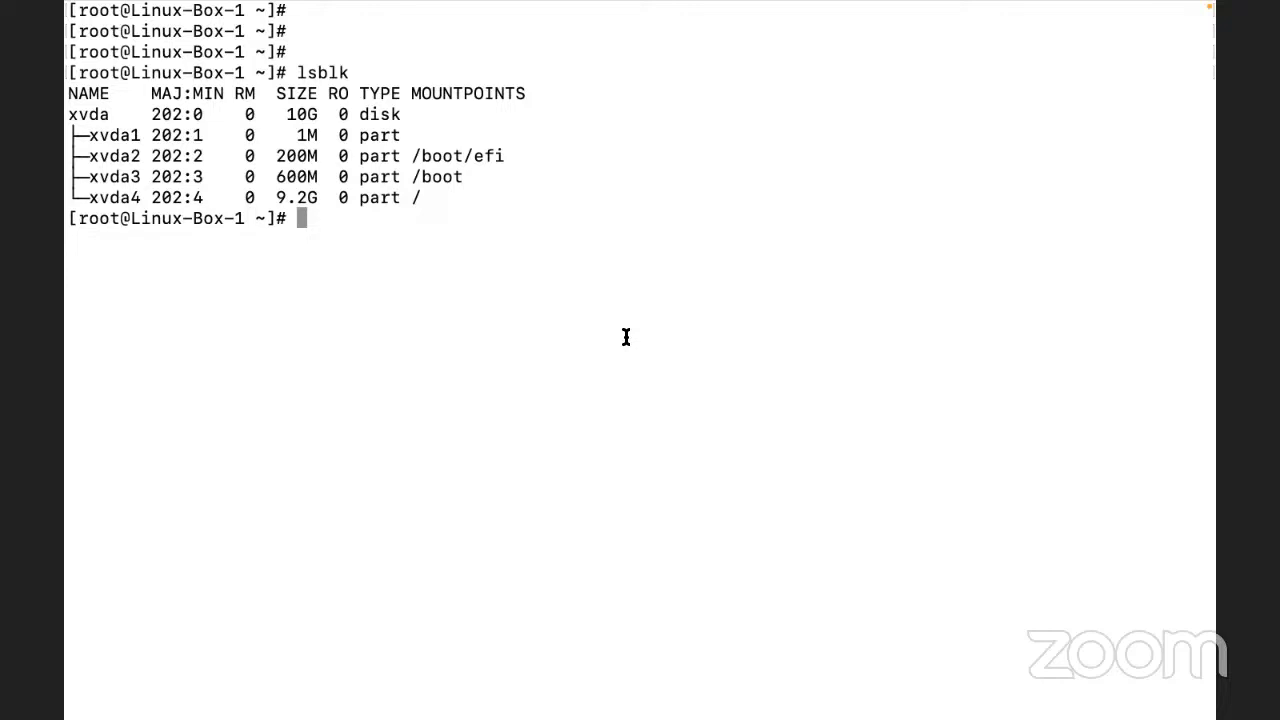
text(dmesg)
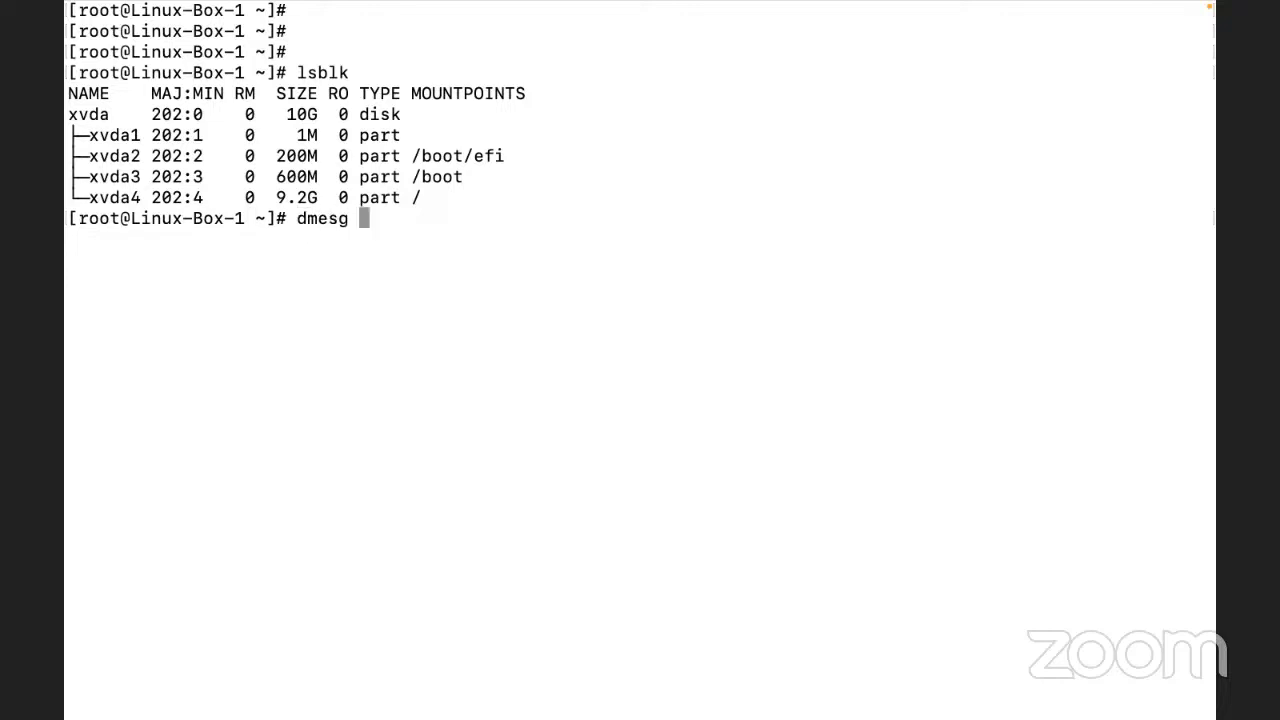
key(Left)
key(Left)
key(Left)
key(Left)
key(Left)
key(Left)
text(man)
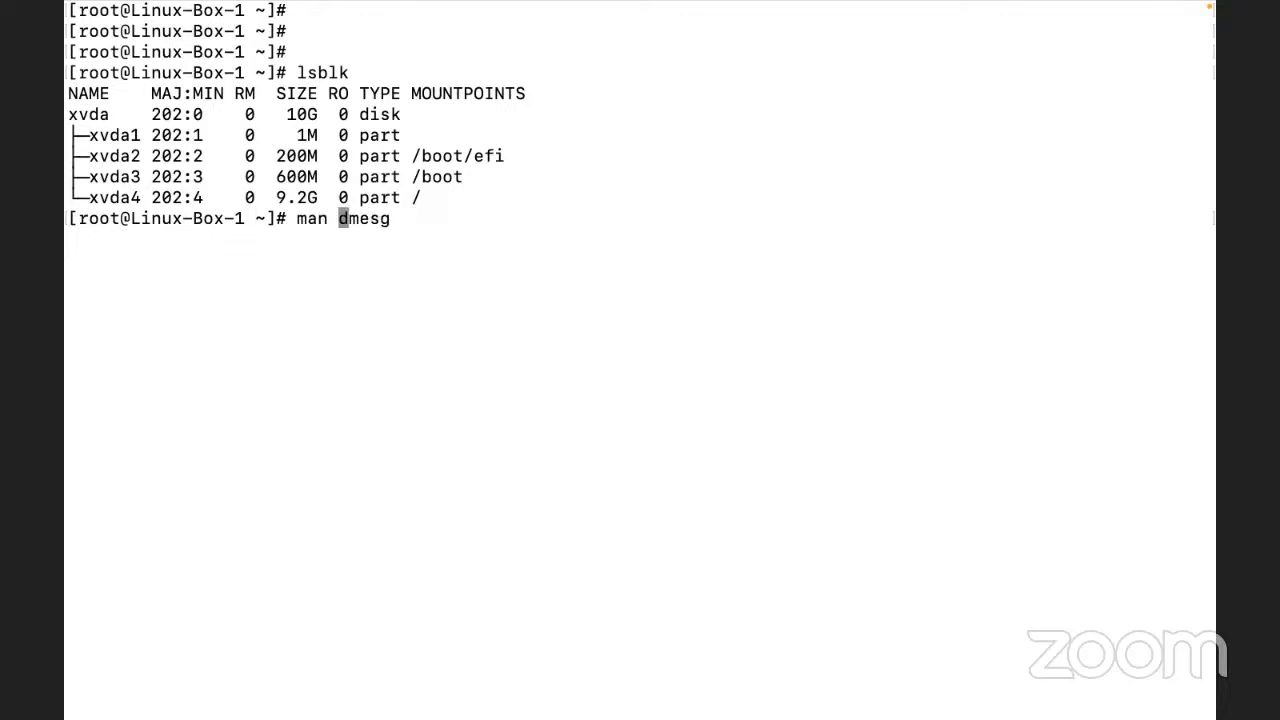
key(Return)
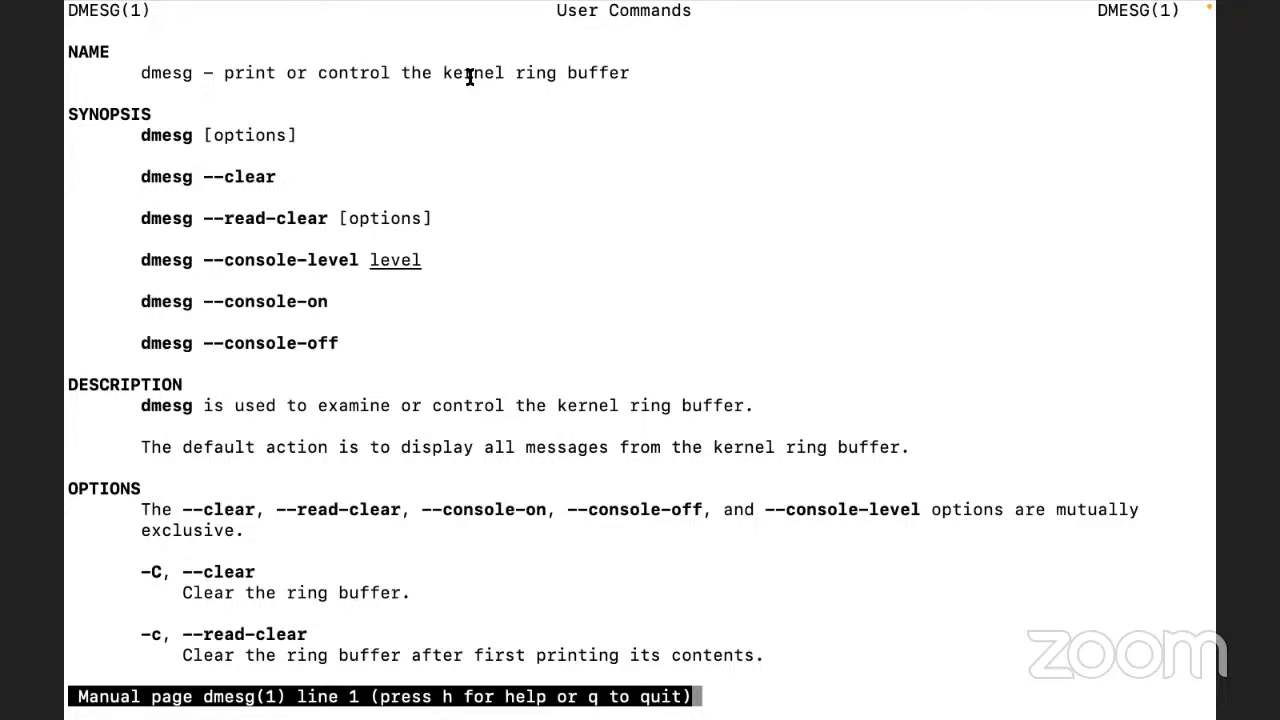
- Read the kernel ring buffer description and the options in the dmesg manual, and quit the manual
drag(445, 73, 561, 76)
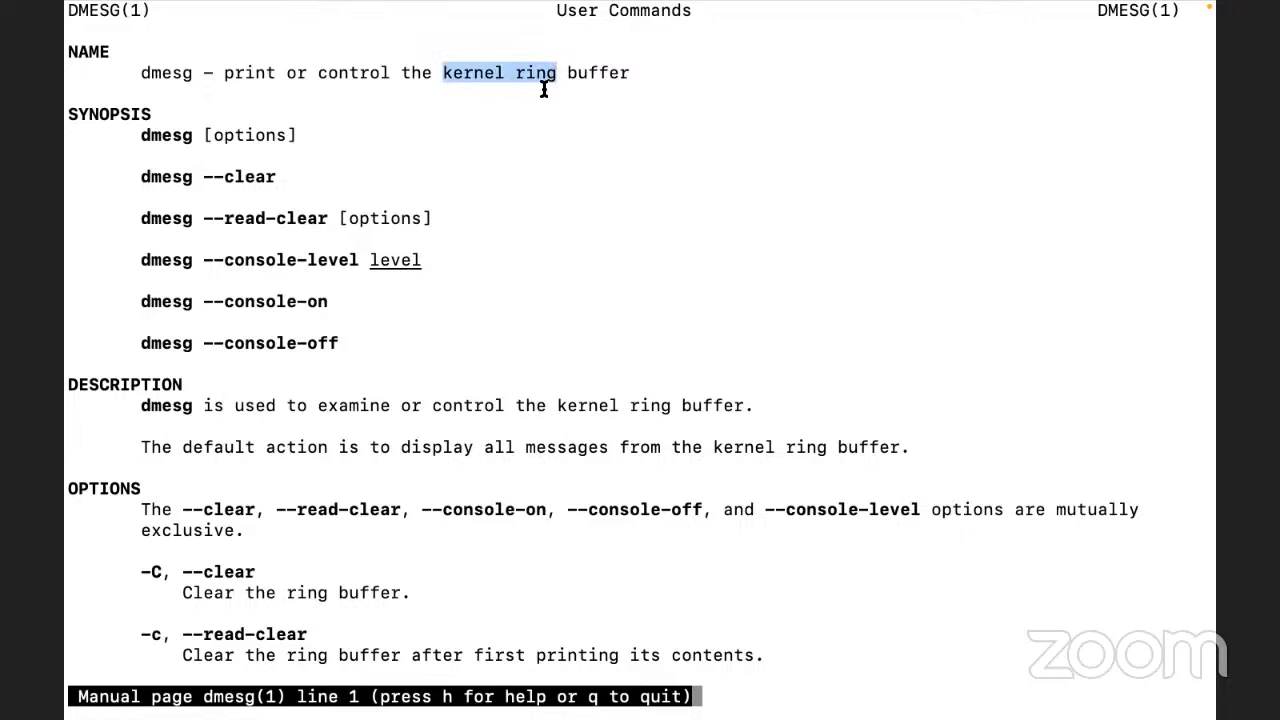
click(544, 91)
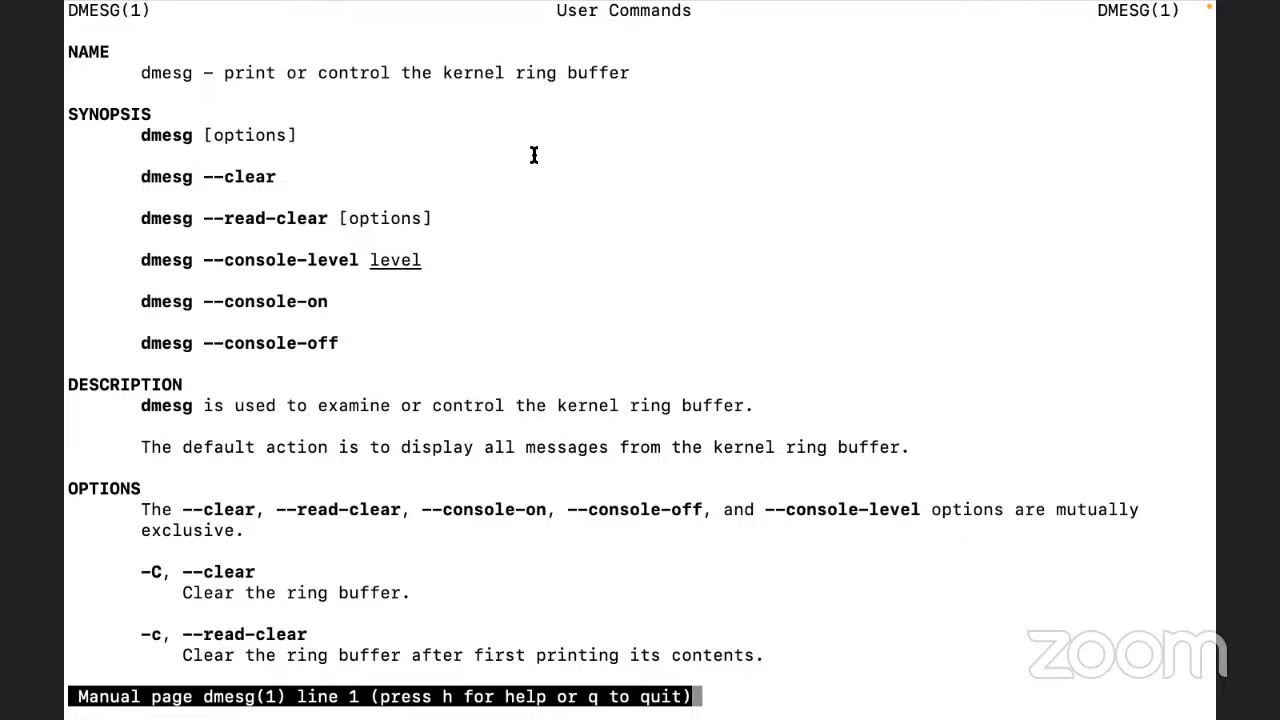
scroll(566, 245, down, 4)
scroll(640, 350, down, 6)
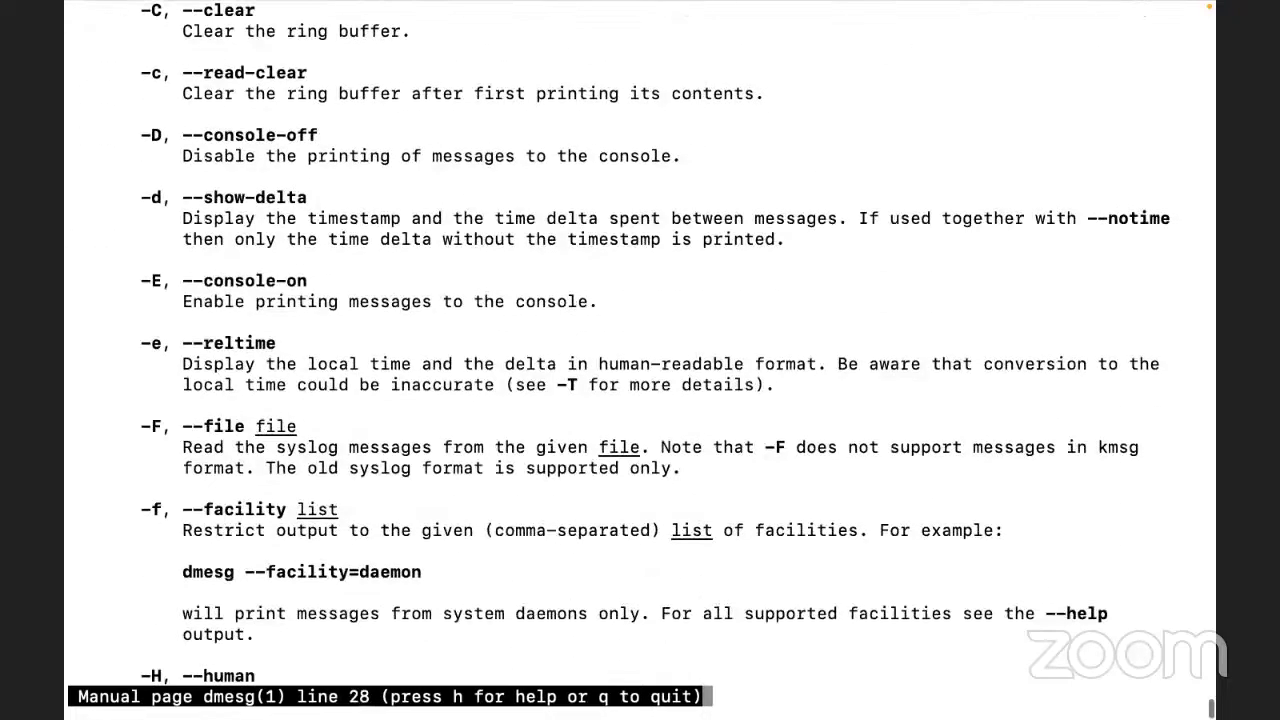
text(q)
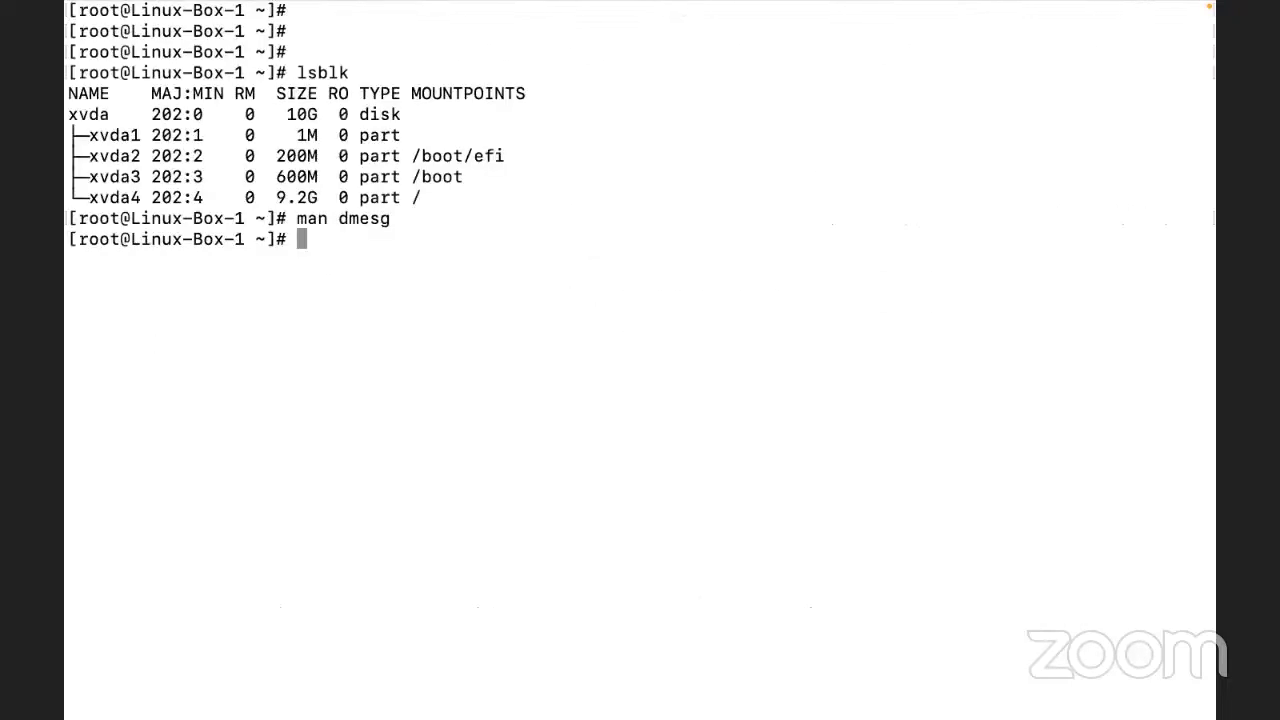
- Run dmesg, highlight blkfront and xvdb in the last kernel message, and switch back to the EC2 volumes list in Chrome
text(ma)
key(BackSpace)
key(BackSpace)
text(dmesg)
key(Return)
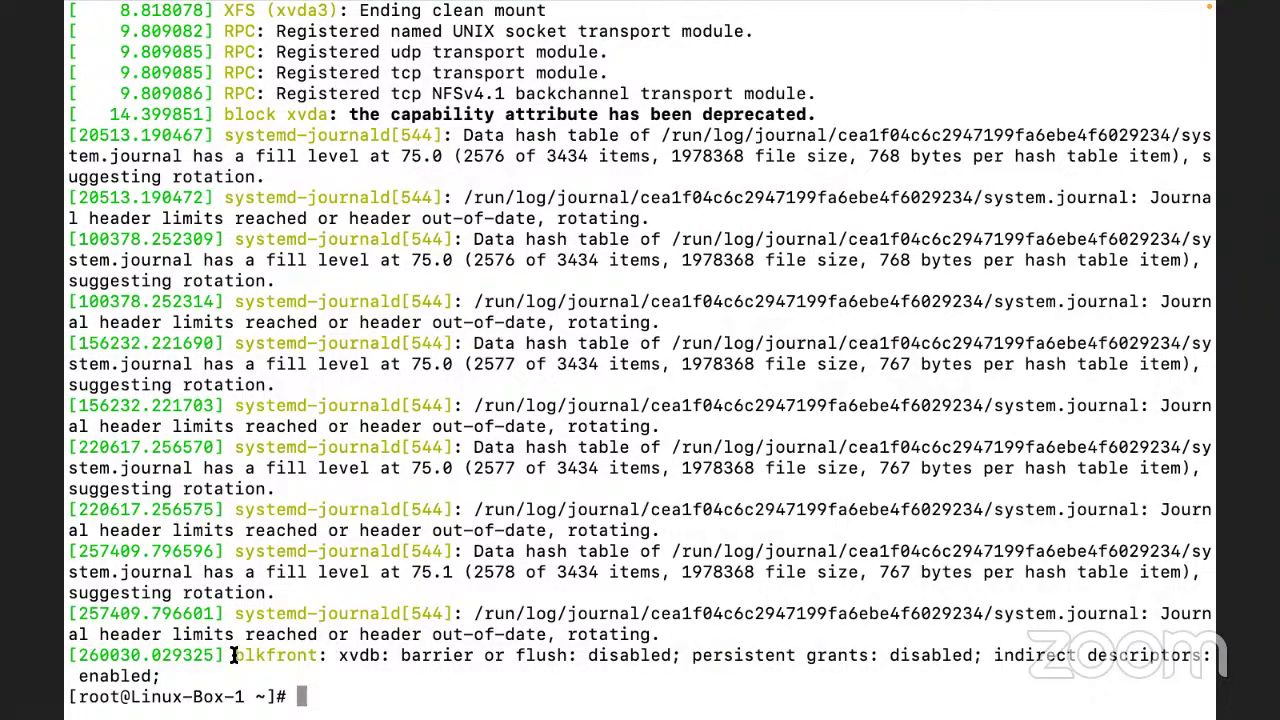
drag(234, 655, 316, 655)
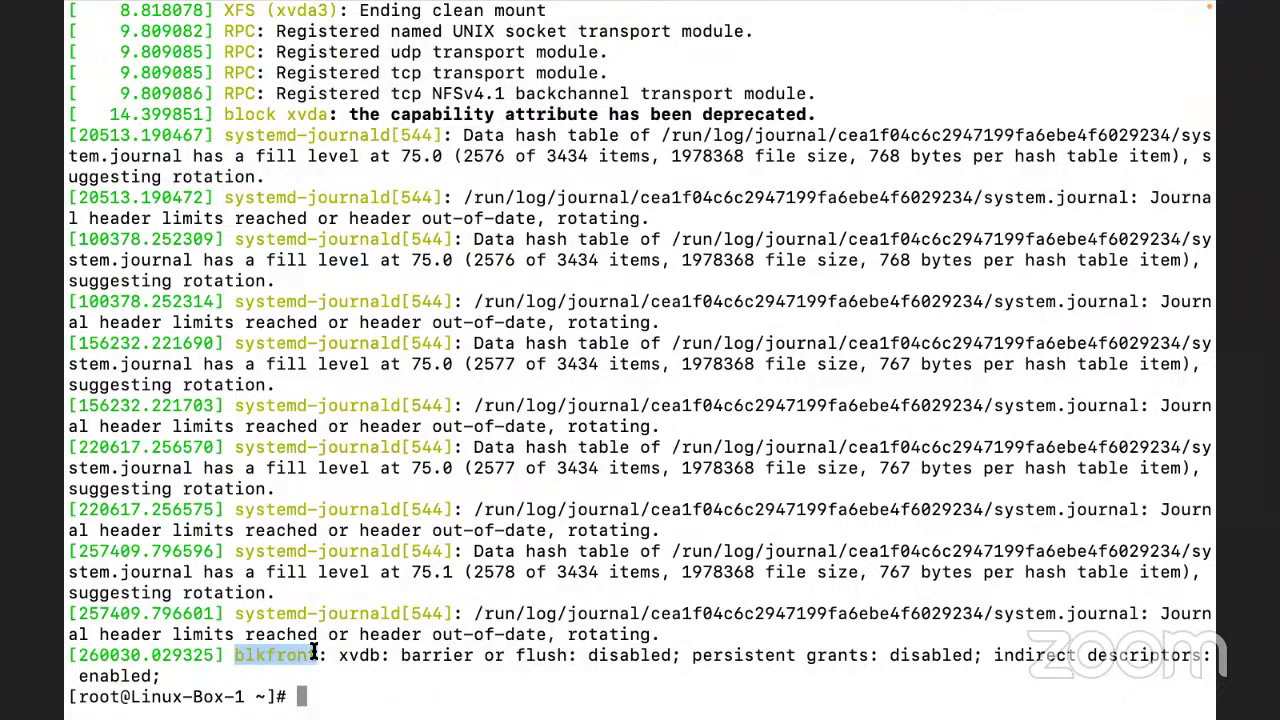
double_click(359, 655)
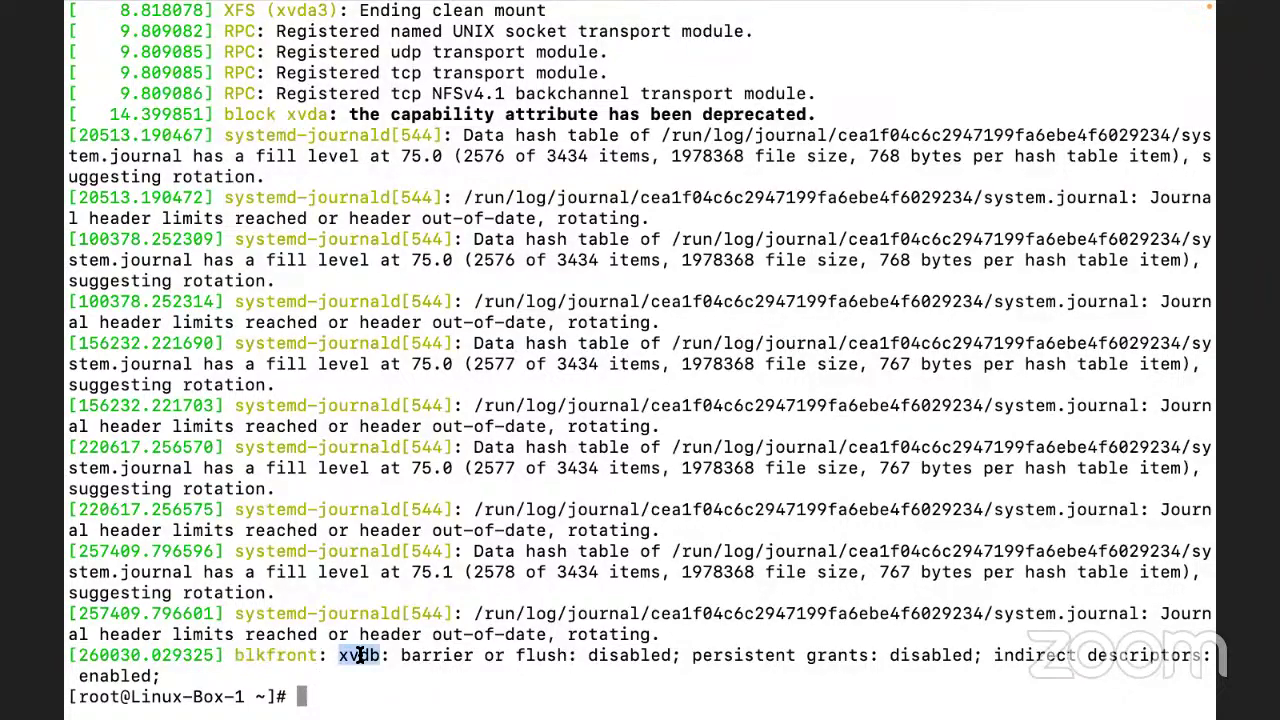
key(super+Tab)
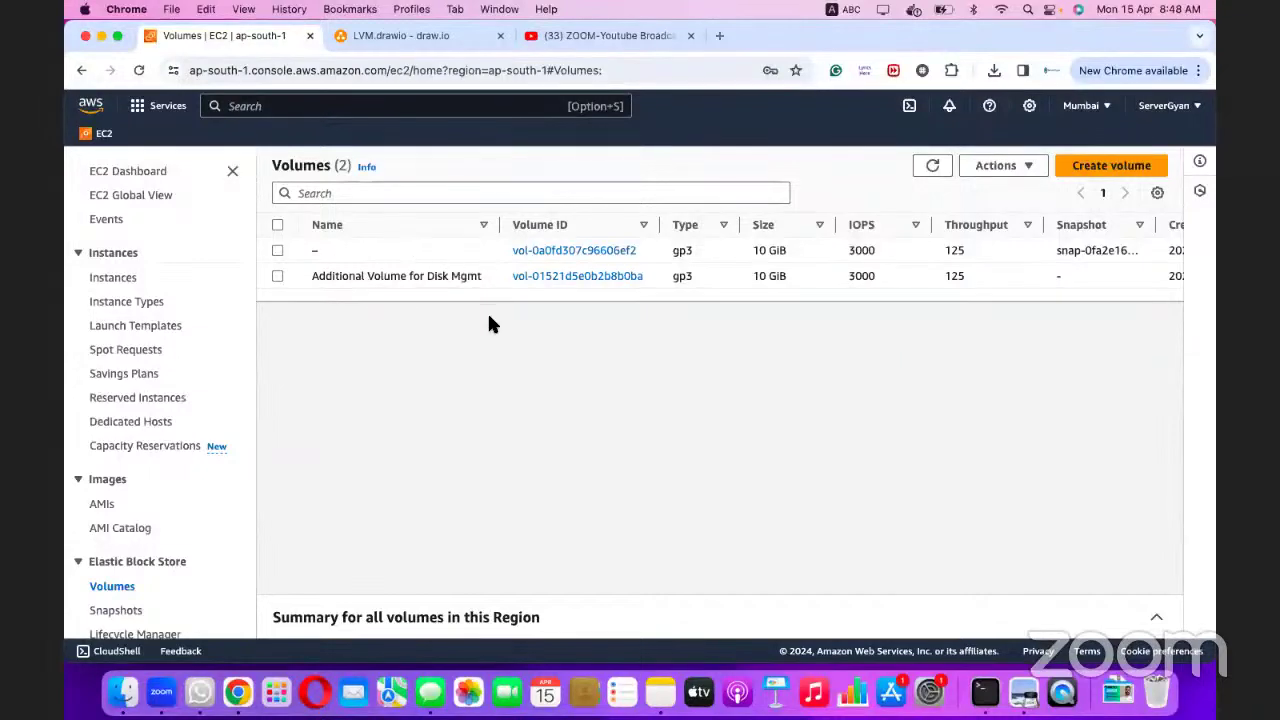